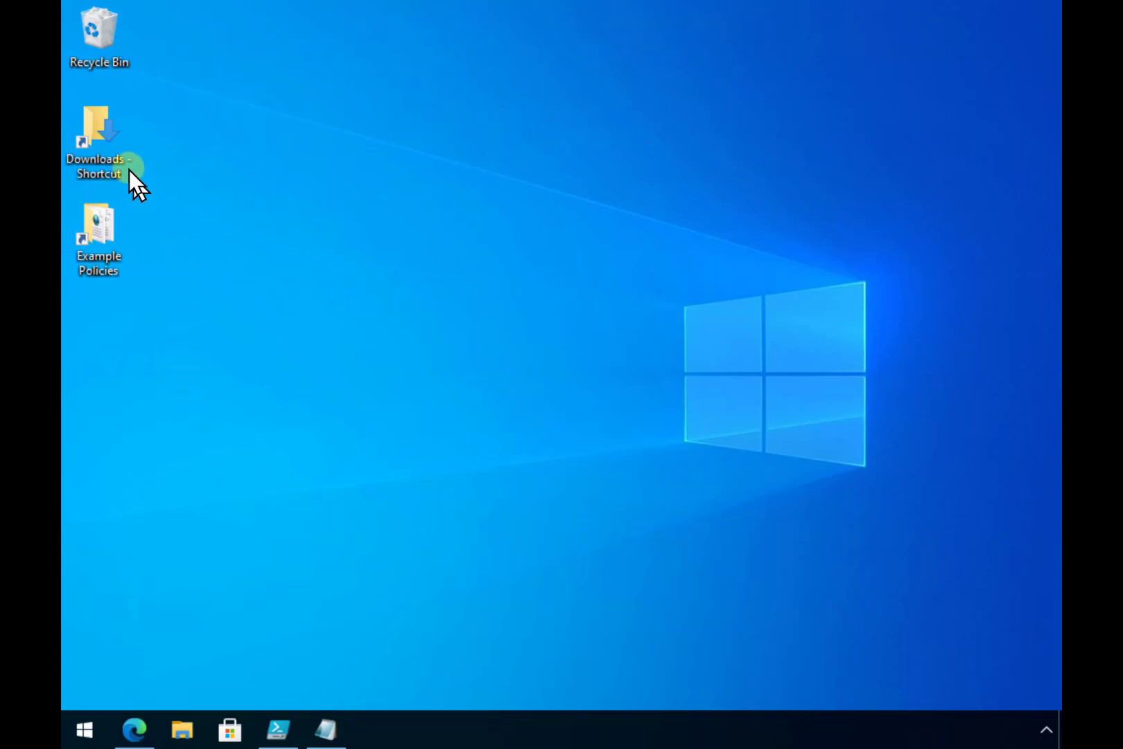
Launch putty from the Downloads folder to confirm it still runs, then close it and the folder.
{"action": "double_click", "coordinate": [108, 135]}
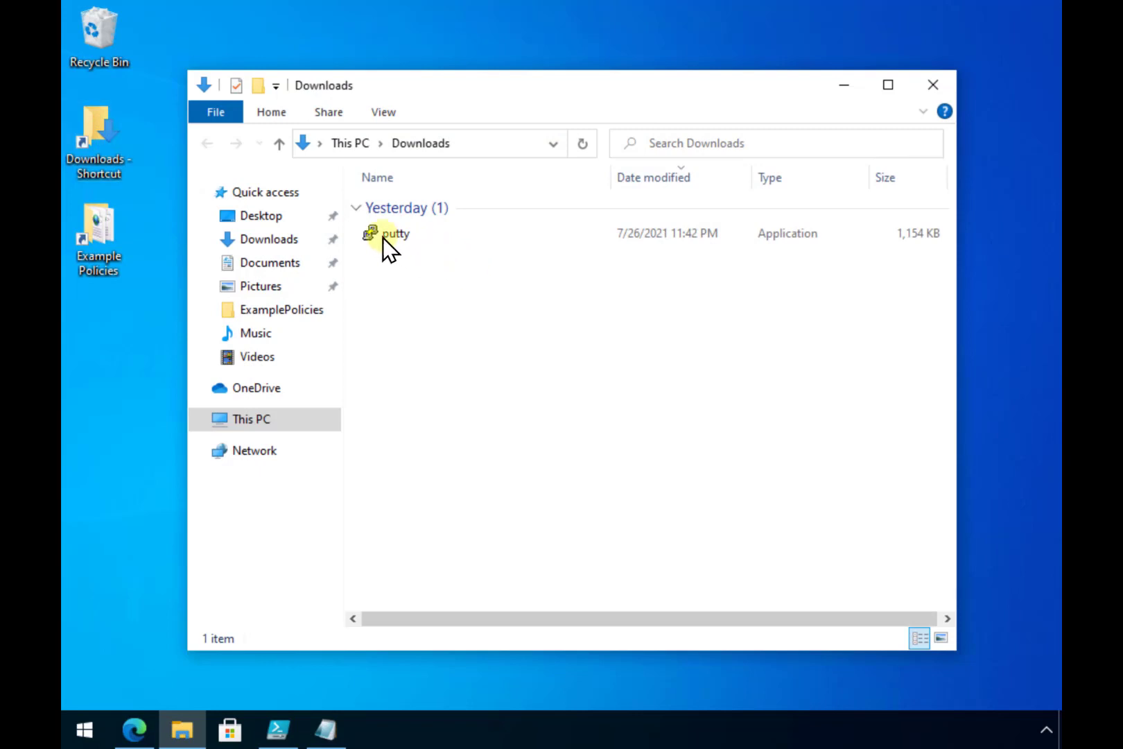
{"action": "double_click", "coordinate": [382, 237]}
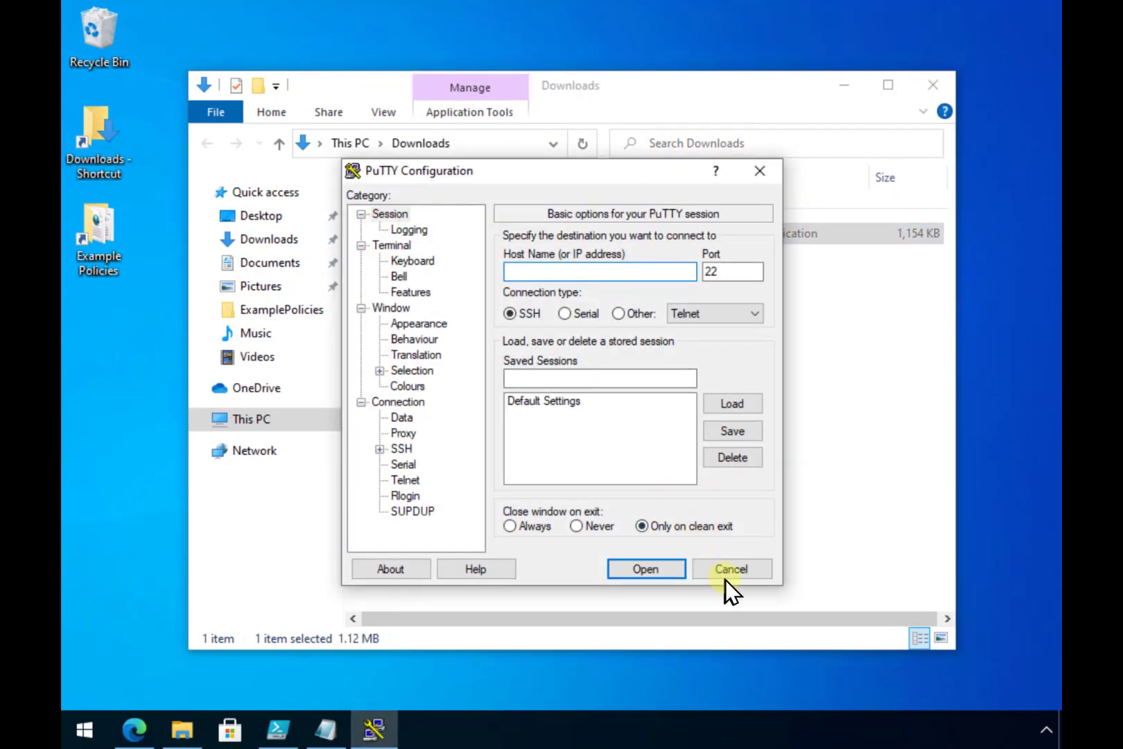
{"action": "left_click", "coordinate": [730, 572]}
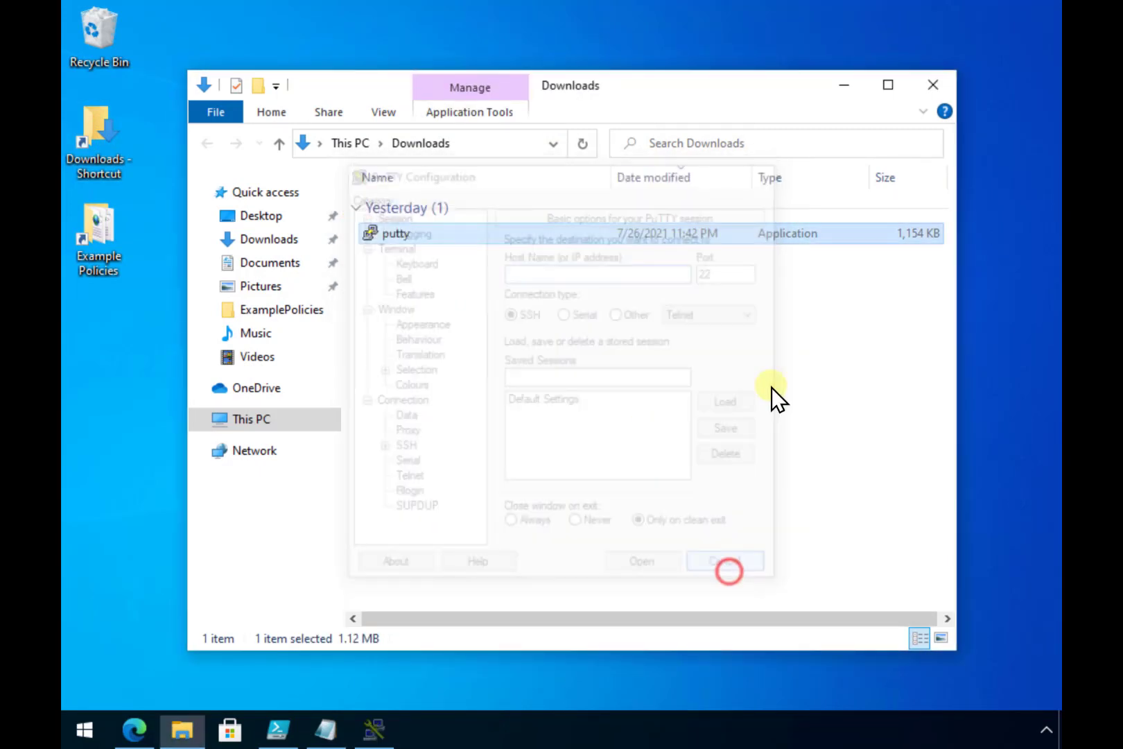
{"action": "left_click", "coordinate": [932, 87]}
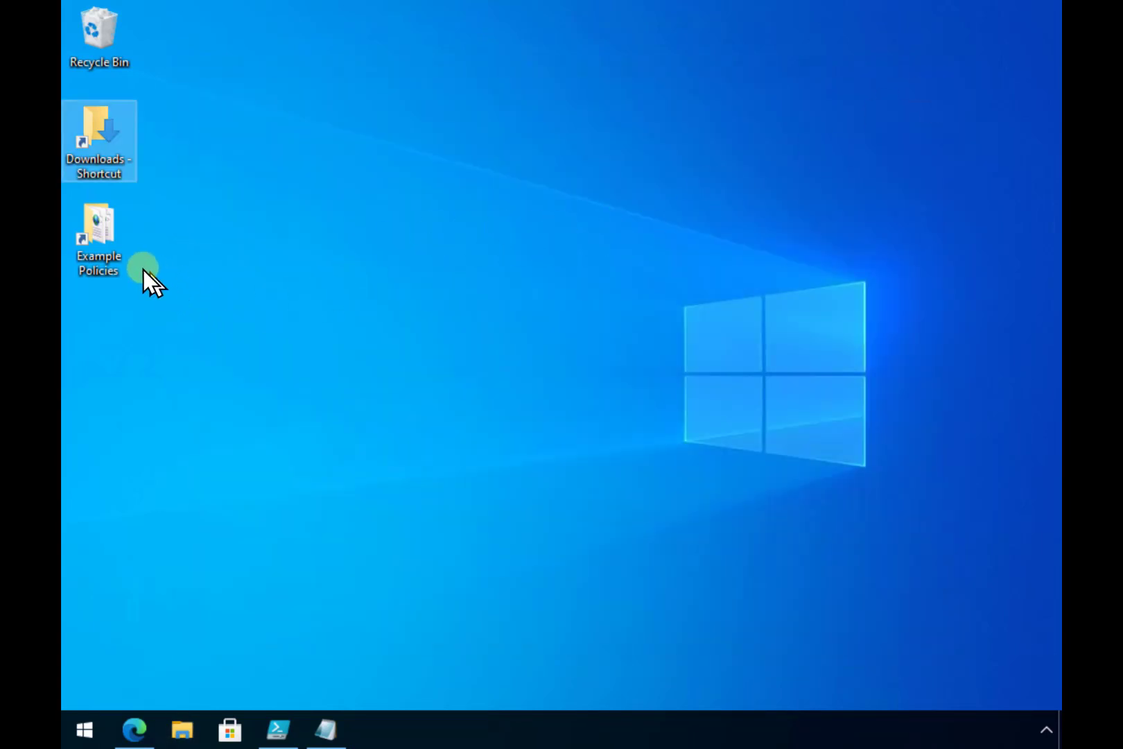
Open the DefaultWindows_Enforced example policy from Example Policies in Notepad.
{"action": "double_click", "coordinate": [94, 240]}
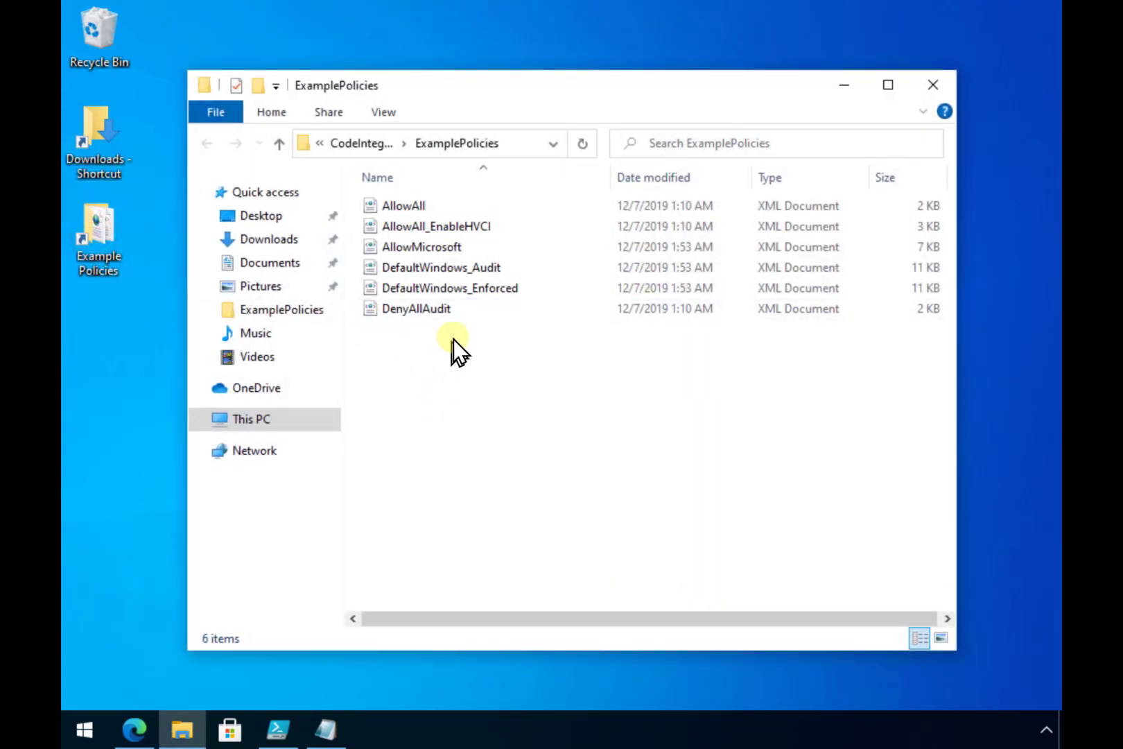
{"action": "right_click", "coordinate": [482, 292]}
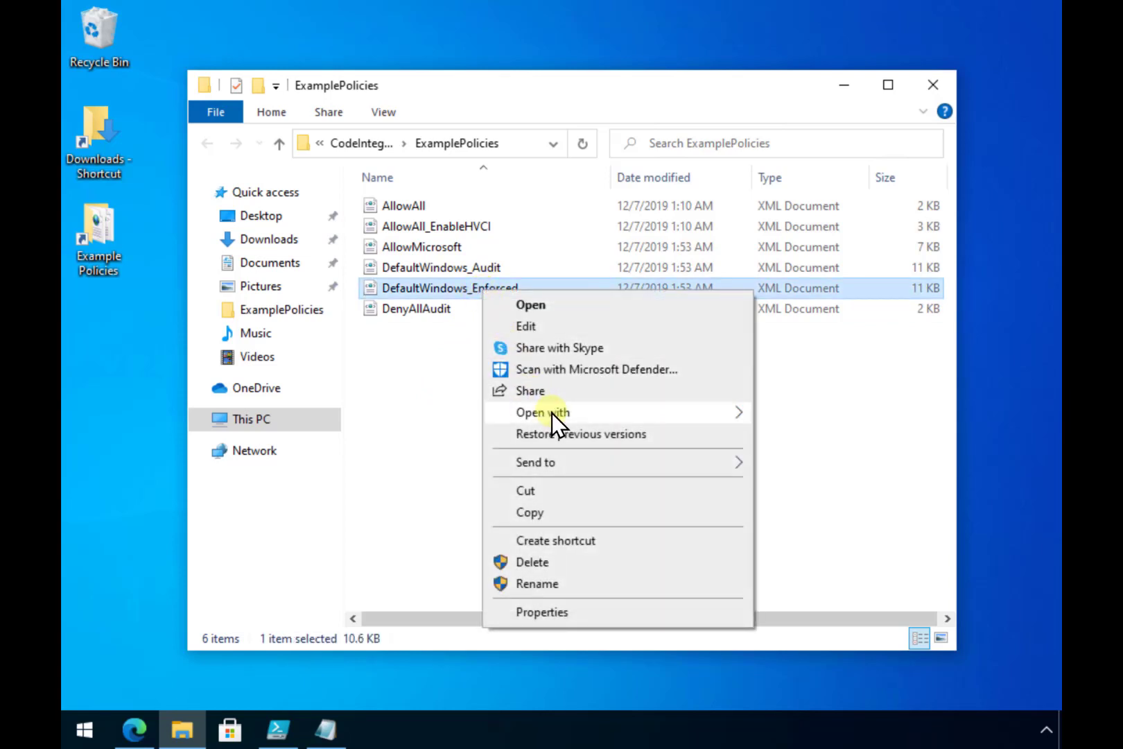
{"action": "mouse_move", "coordinate": [552, 413]}
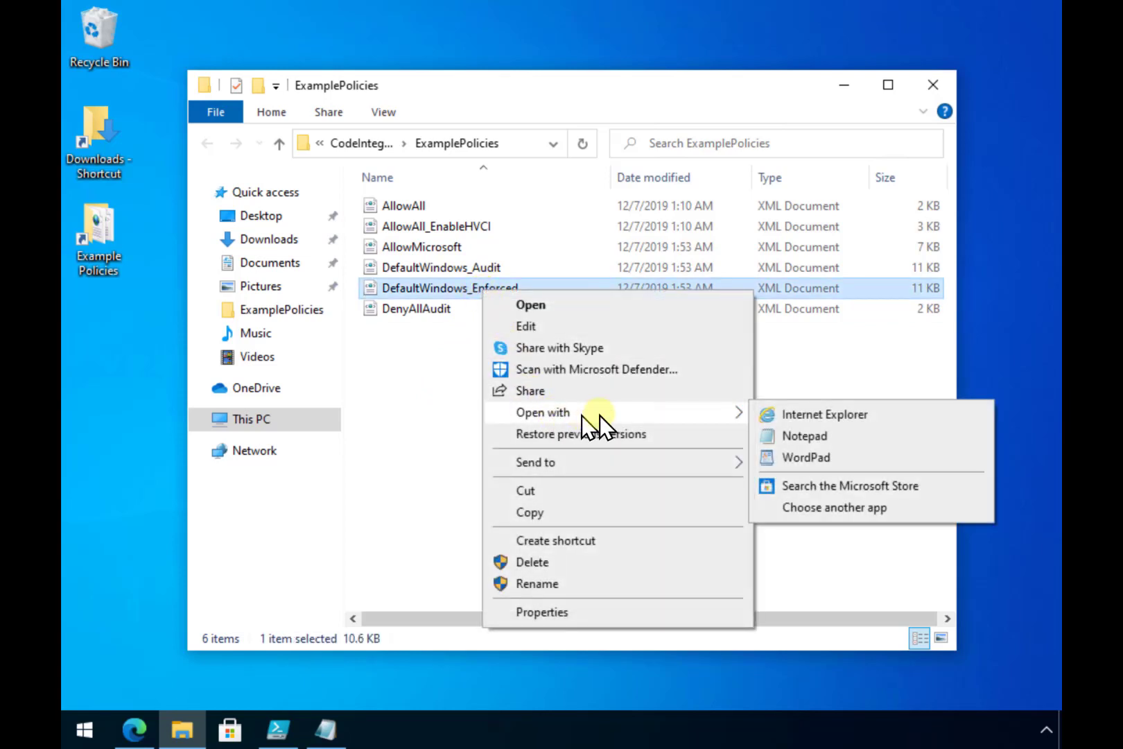
{"action": "left_click", "coordinate": [796, 440]}
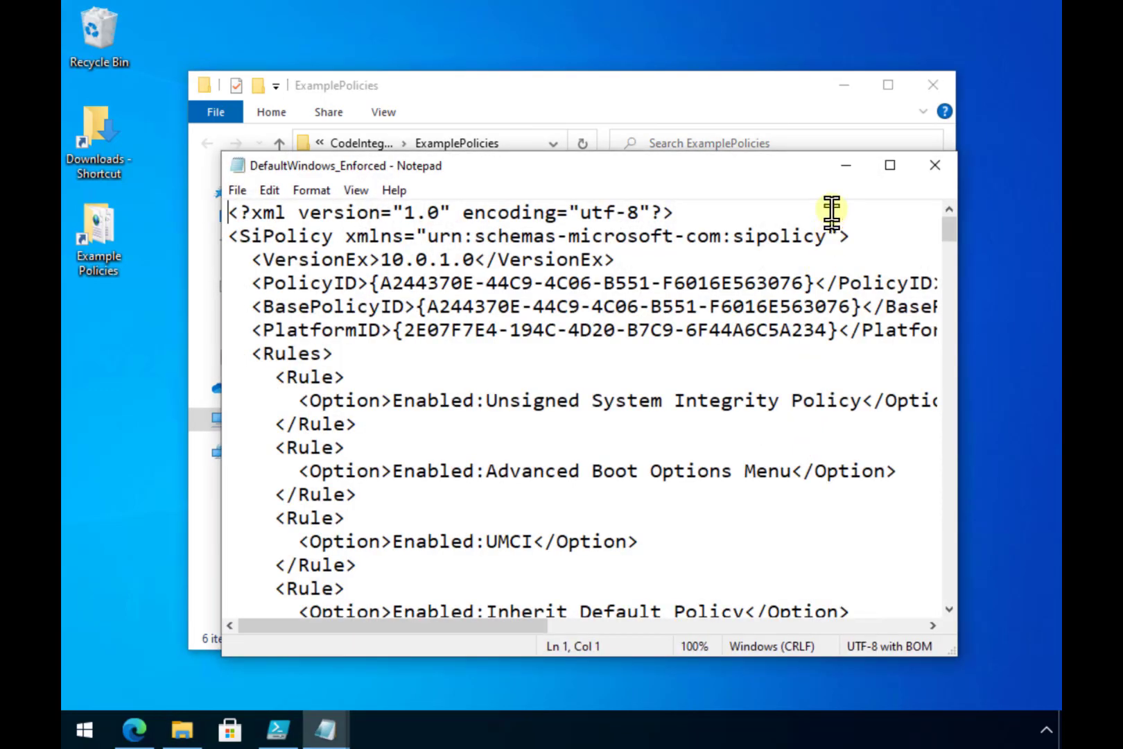
Maximize the DefaultWindows_Enforced XML, scroll through its rules, EKUs and signers, then minimize it.
{"action": "left_click", "coordinate": [890, 165]}
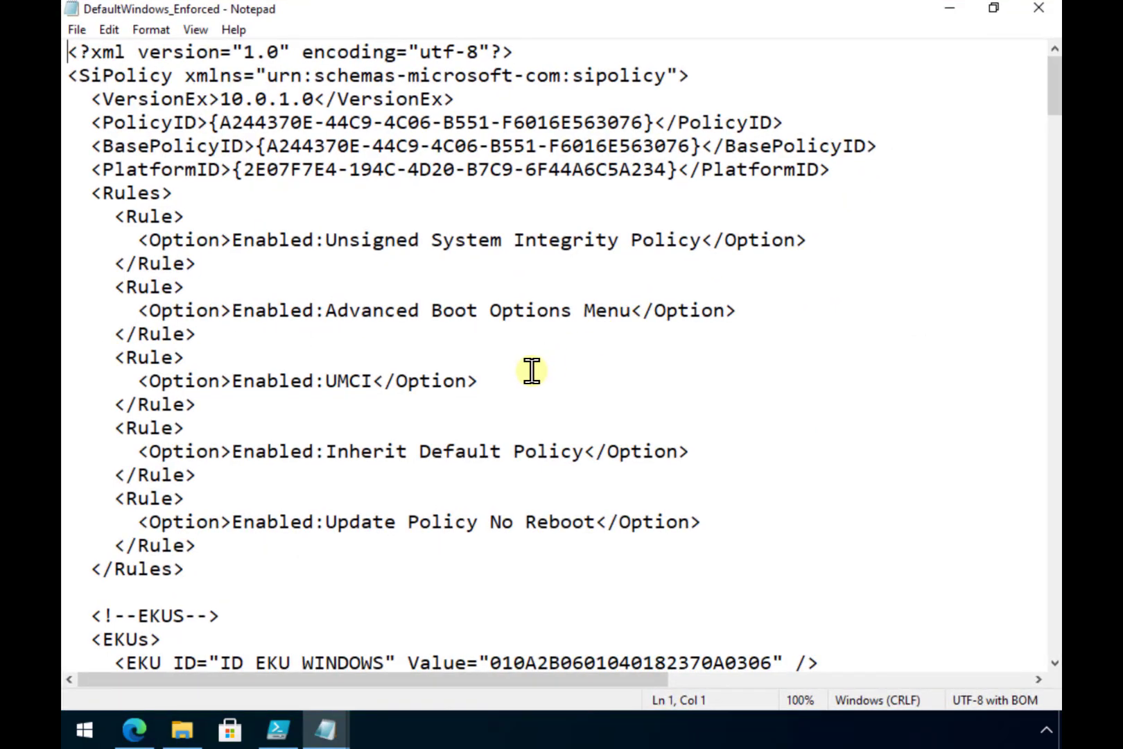
{"action": "scroll", "coordinate": [531, 370], "scroll_direction": "down", "scroll_amount": 3}
{"action": "scroll", "coordinate": [532, 370], "scroll_direction": "down", "scroll_amount": 12}
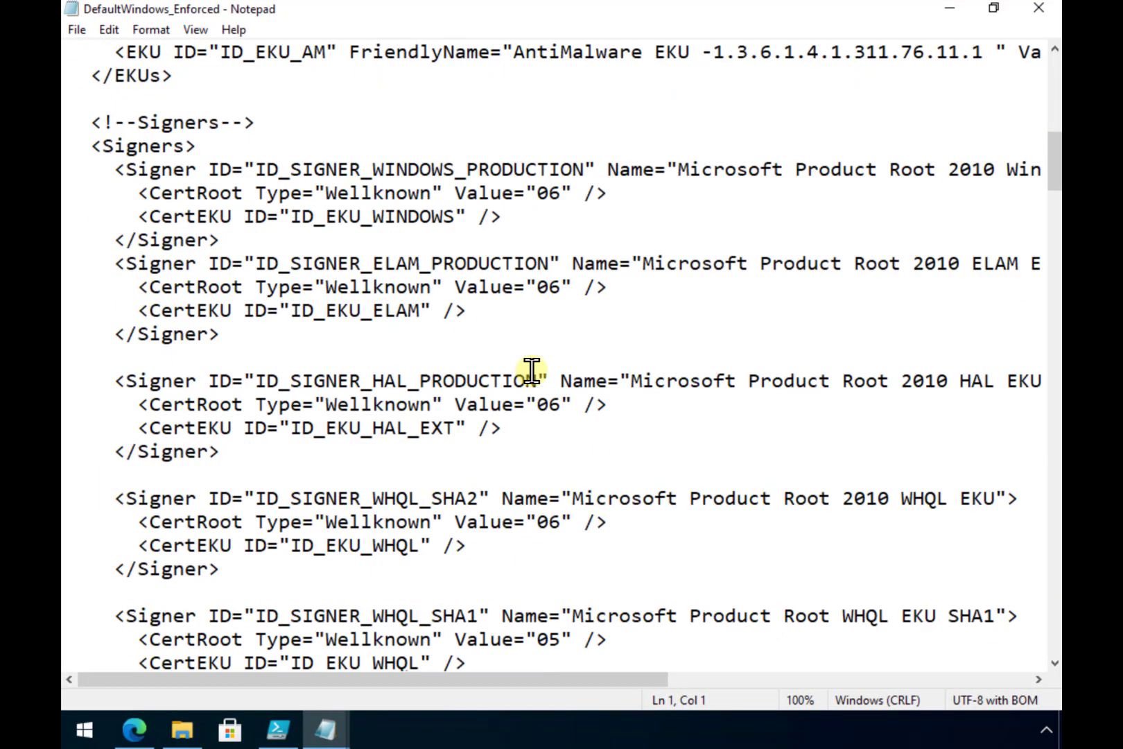
{"action": "scroll", "coordinate": [532, 371], "scroll_direction": "down", "scroll_amount": 12}
{"action": "scroll", "coordinate": [531, 370], "scroll_direction": "up", "scroll_amount": 6}
{"action": "scroll", "coordinate": [531, 370], "scroll_direction": "up", "scroll_amount": 20}
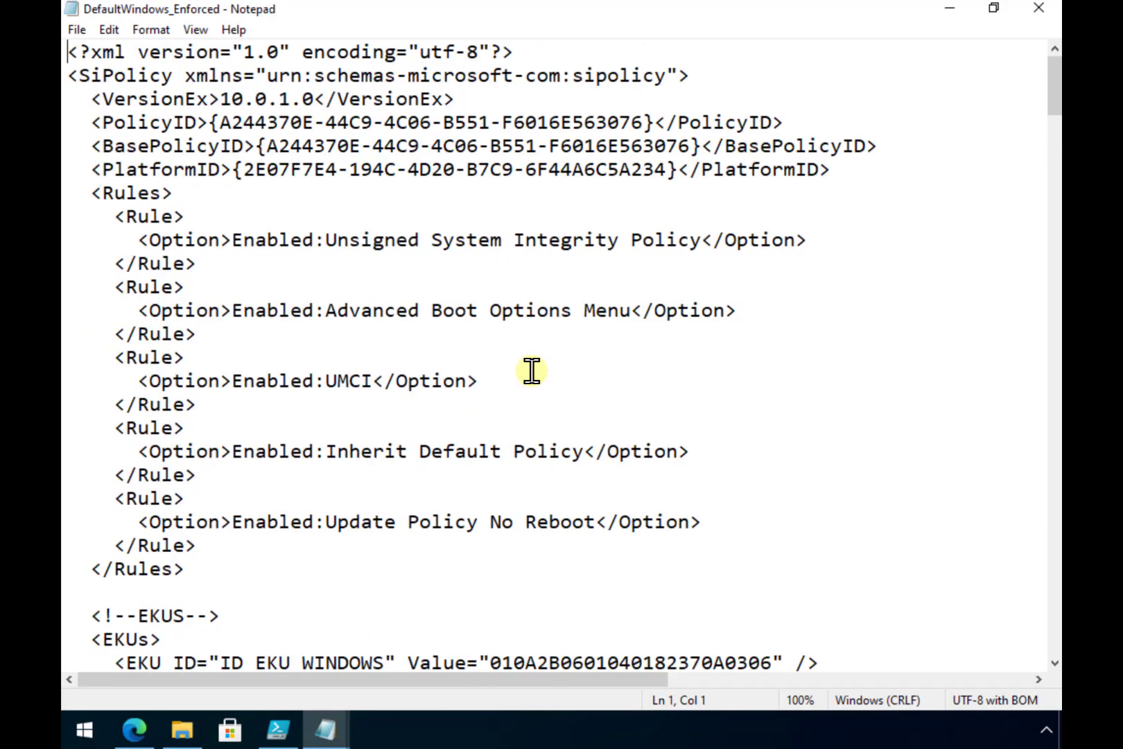
{"action": "left_click", "coordinate": [949, 11]}
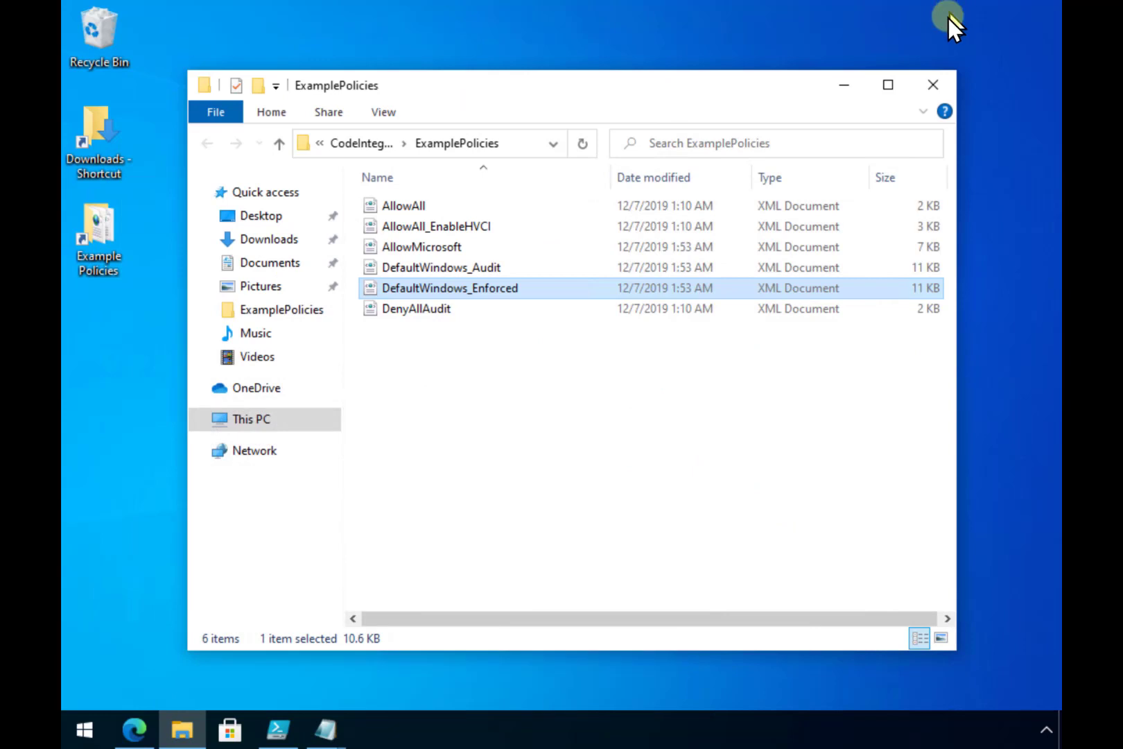
Run wdac.ps1 in PowerShell ISE to build enforced.bin, then use dir to confirm the 2360-byte file.
{"action": "left_click", "coordinate": [935, 86]}
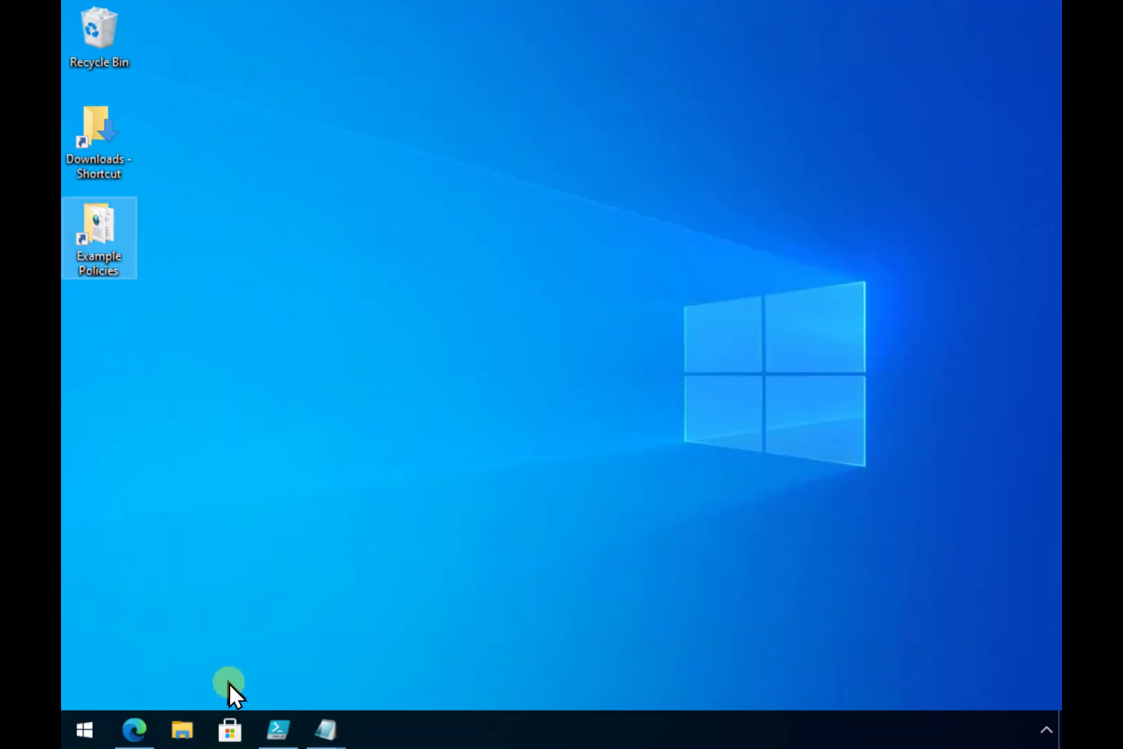
{"action": "left_click", "coordinate": [278, 729]}
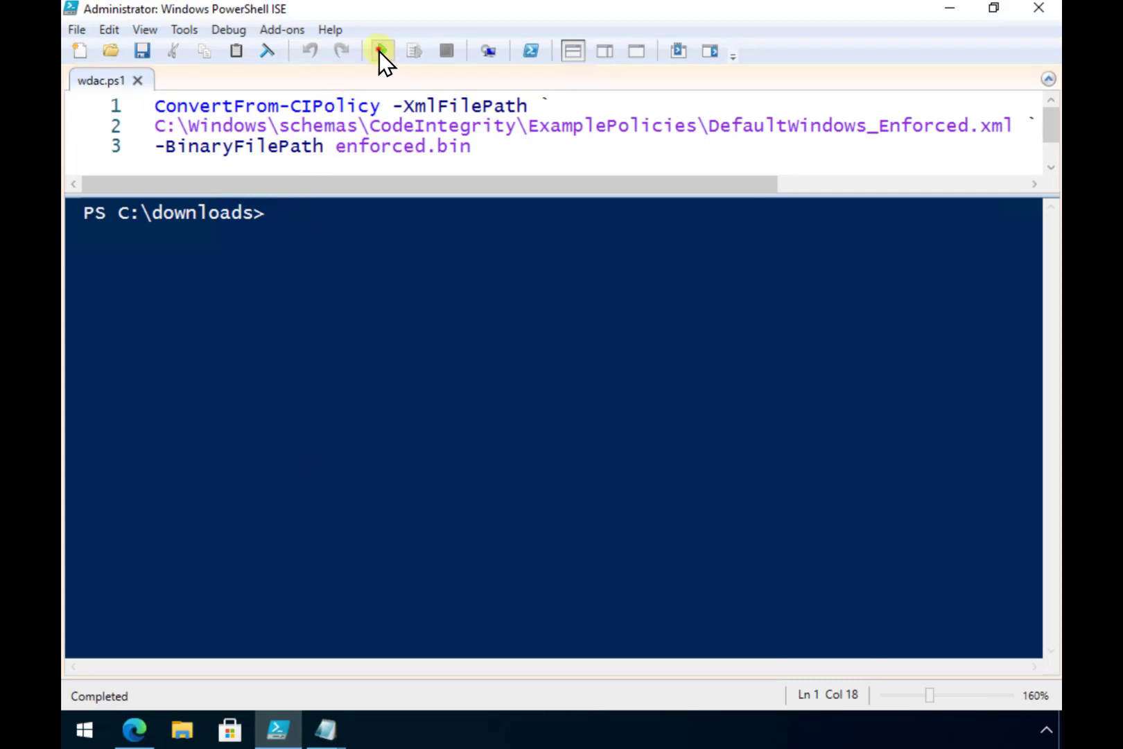
{"action": "left_click", "coordinate": [380, 50]}
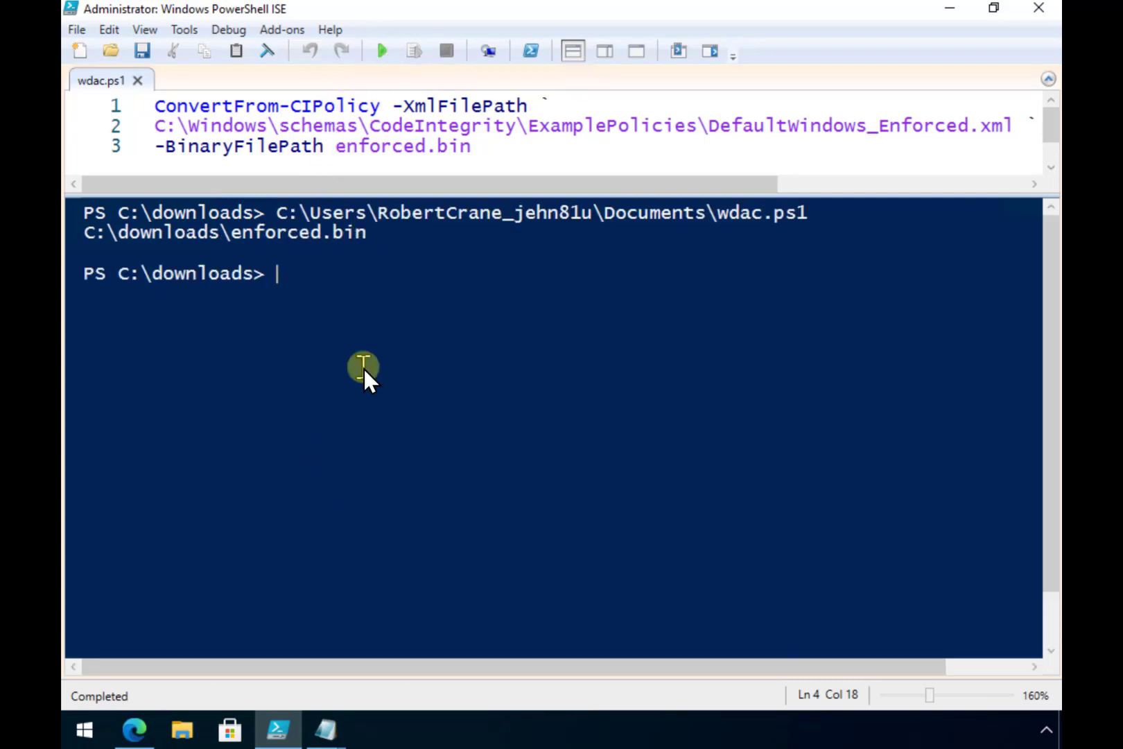
{"action": "type", "text": "dir"}
{"action": "key", "text": "Return"}
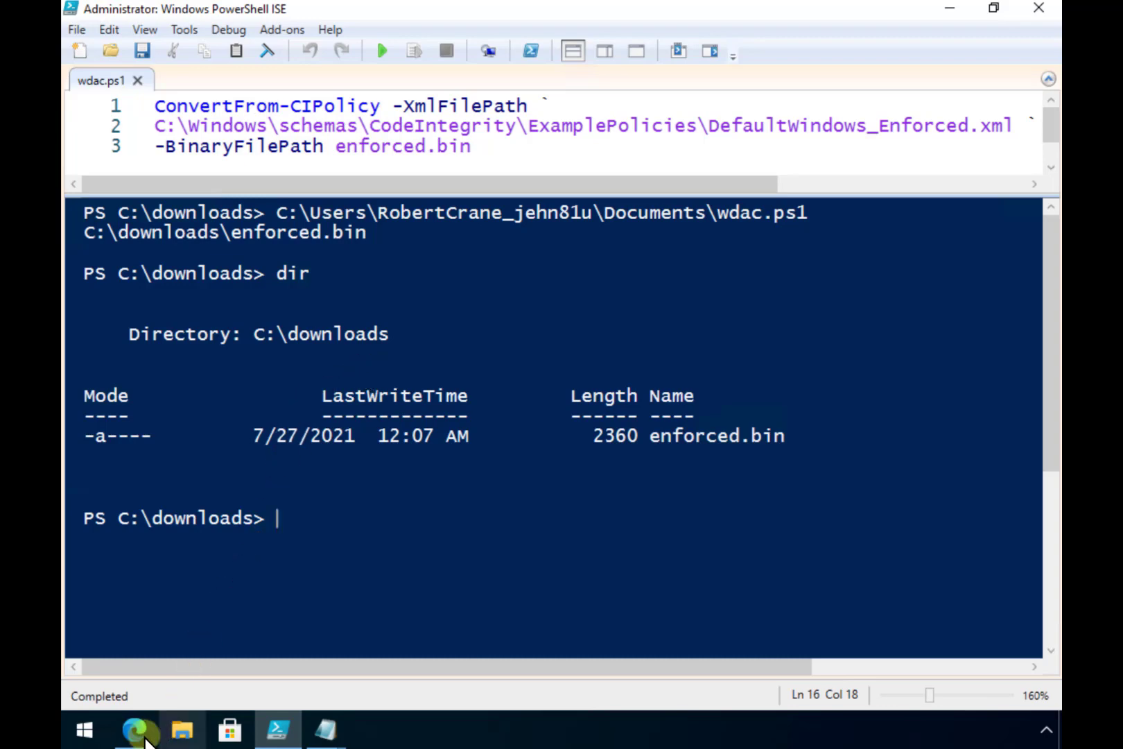
Create a new configuration profile for Windows 10 and later using the Templates type and Custom template.
{"action": "left_click", "coordinate": [138, 731]}
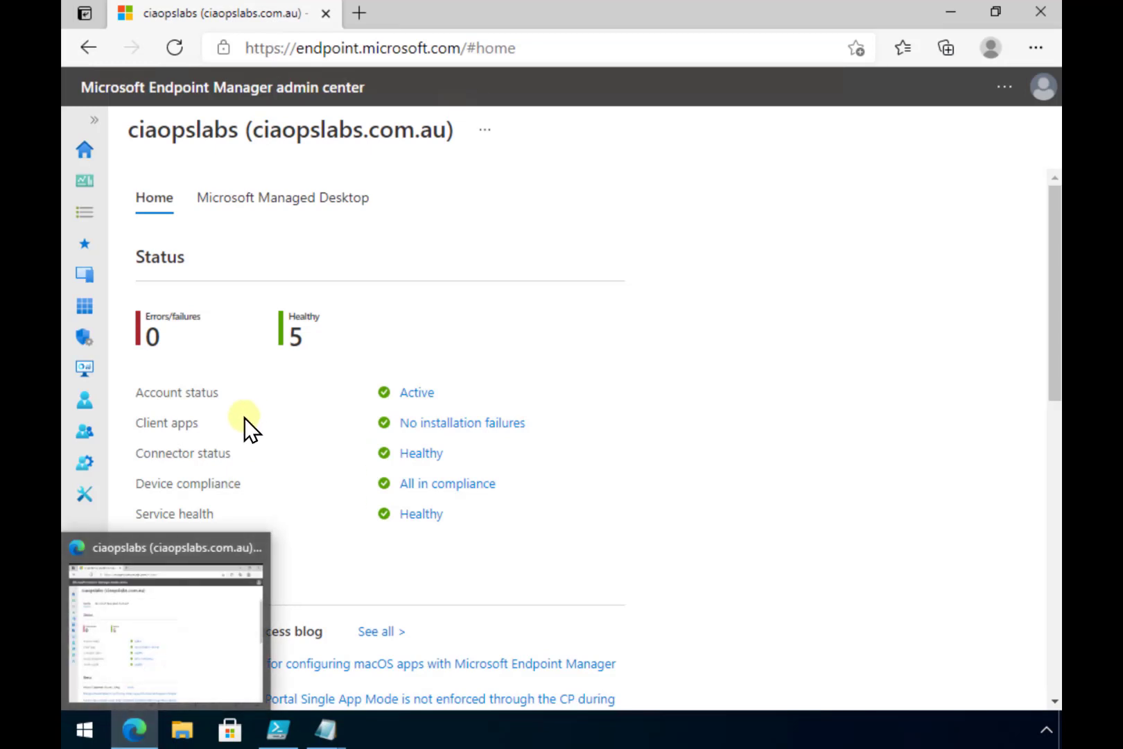
{"action": "left_click", "coordinate": [93, 275]}
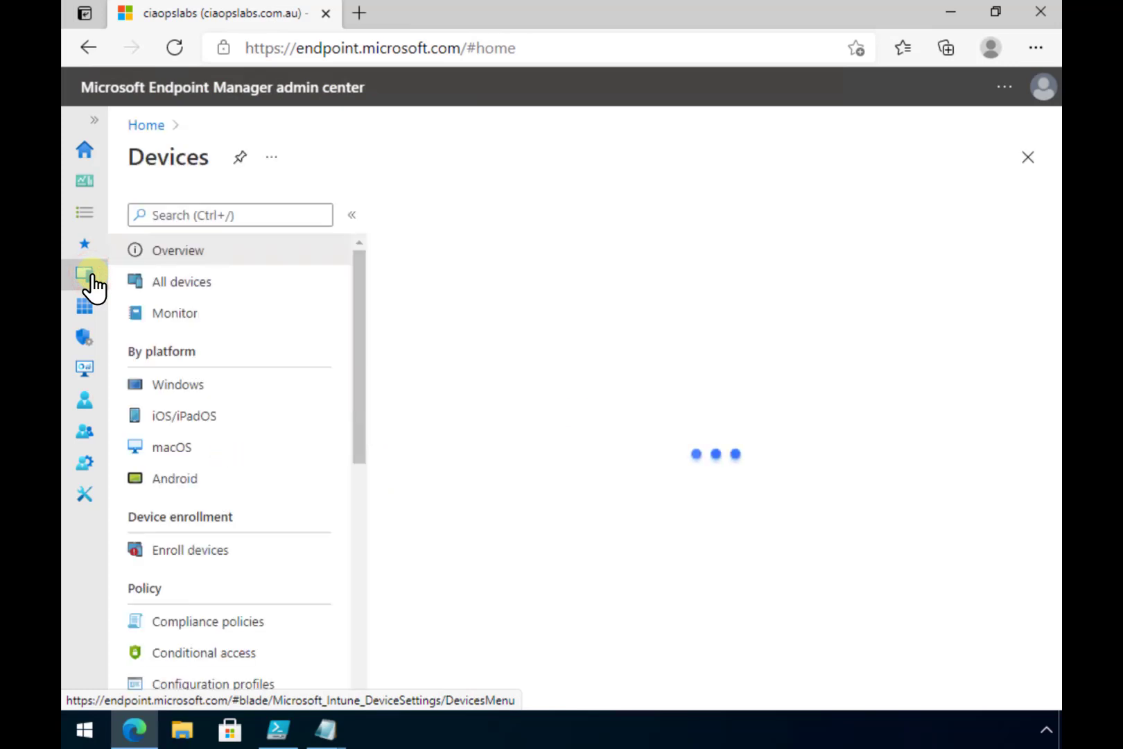
{"action": "left_click", "coordinate": [226, 686]}
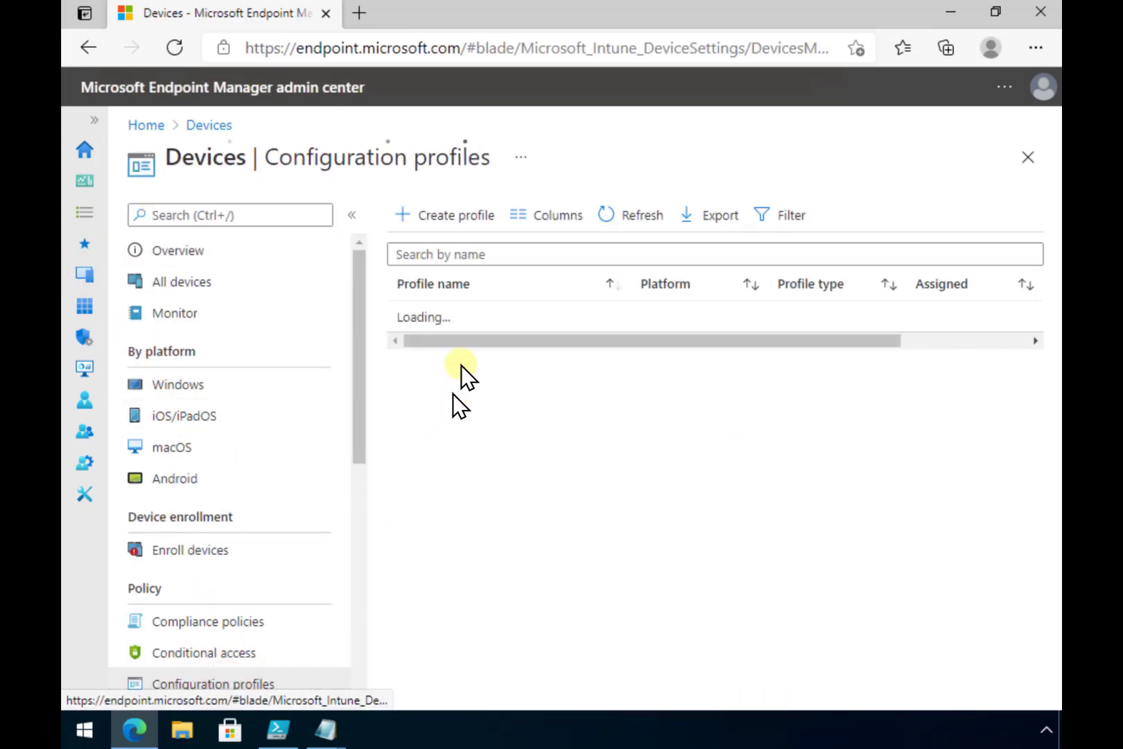
{"action": "left_click", "coordinate": [463, 220]}
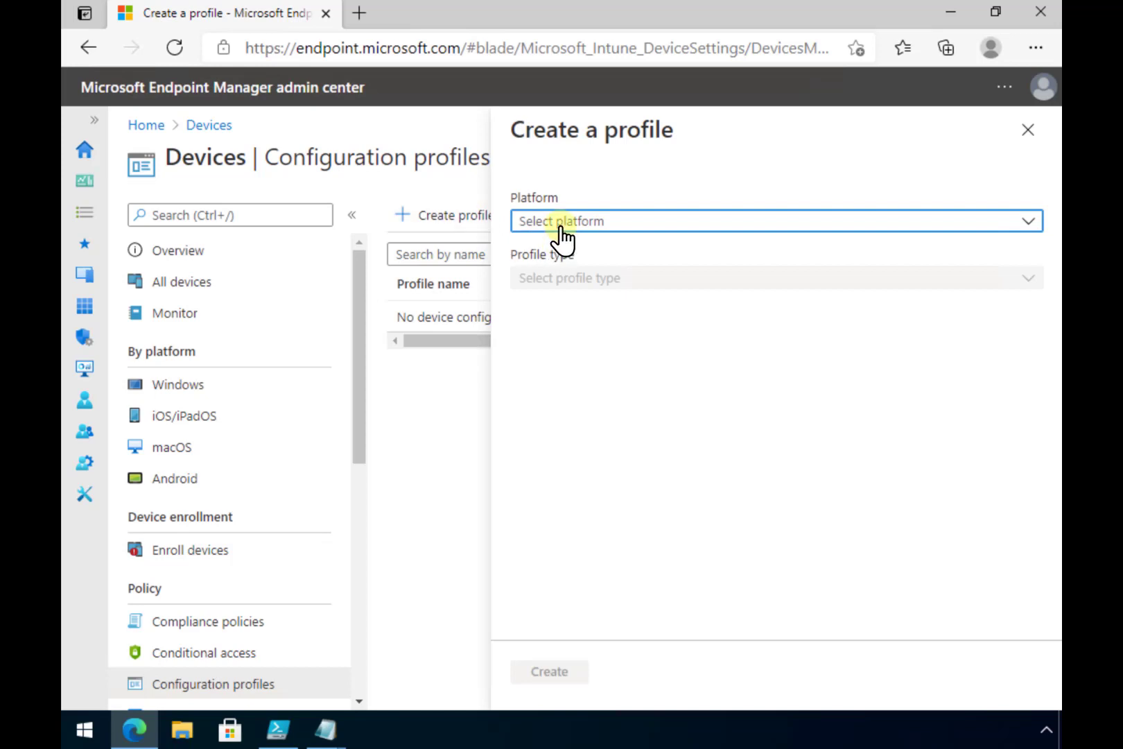
{"action": "left_click", "coordinate": [562, 222]}
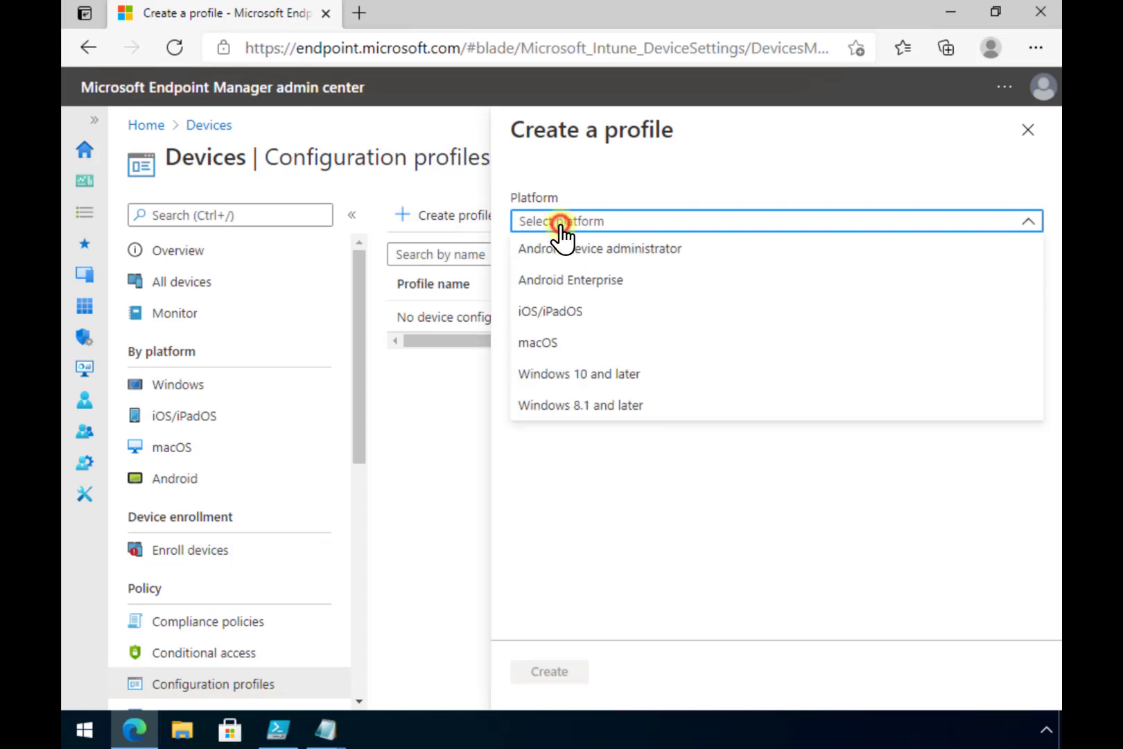
{"action": "left_click", "coordinate": [556, 378]}
{"action": "left_click", "coordinate": [545, 276]}
{"action": "left_click", "coordinate": [543, 337]}
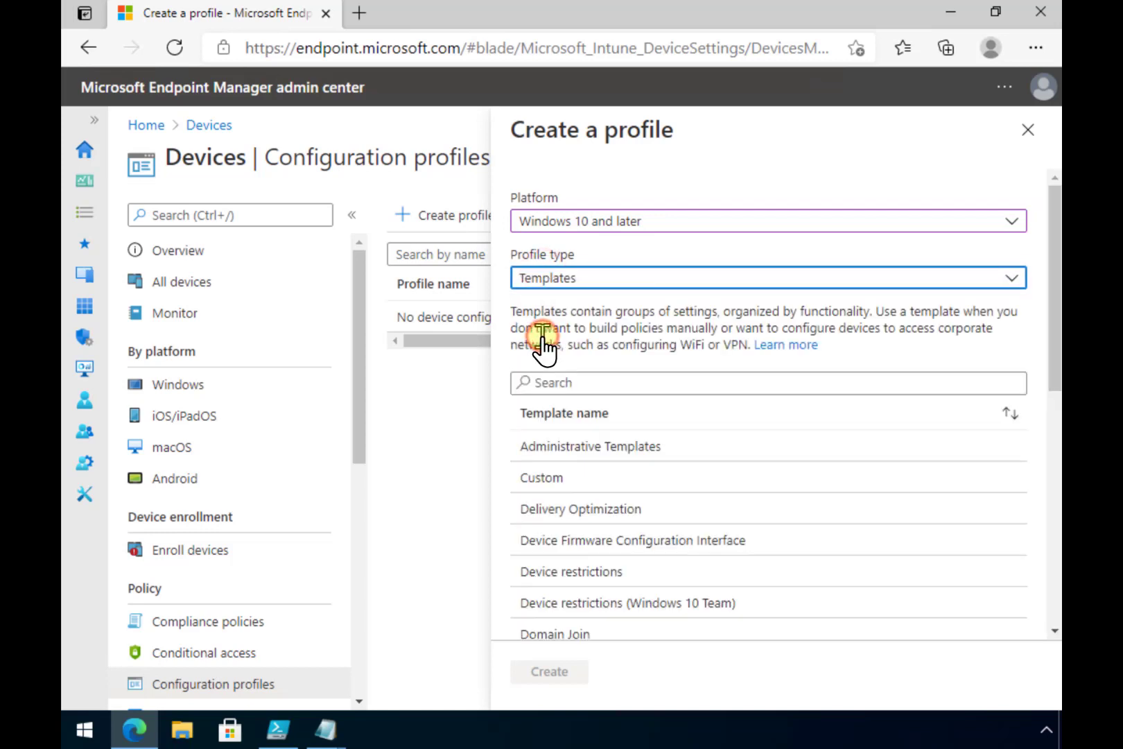
{"action": "left_click", "coordinate": [542, 476]}
Name the custom profile WDAC and continue to Configuration settings.
{"action": "left_click", "coordinate": [548, 674]}
{"action": "left_click", "coordinate": [548, 673]}
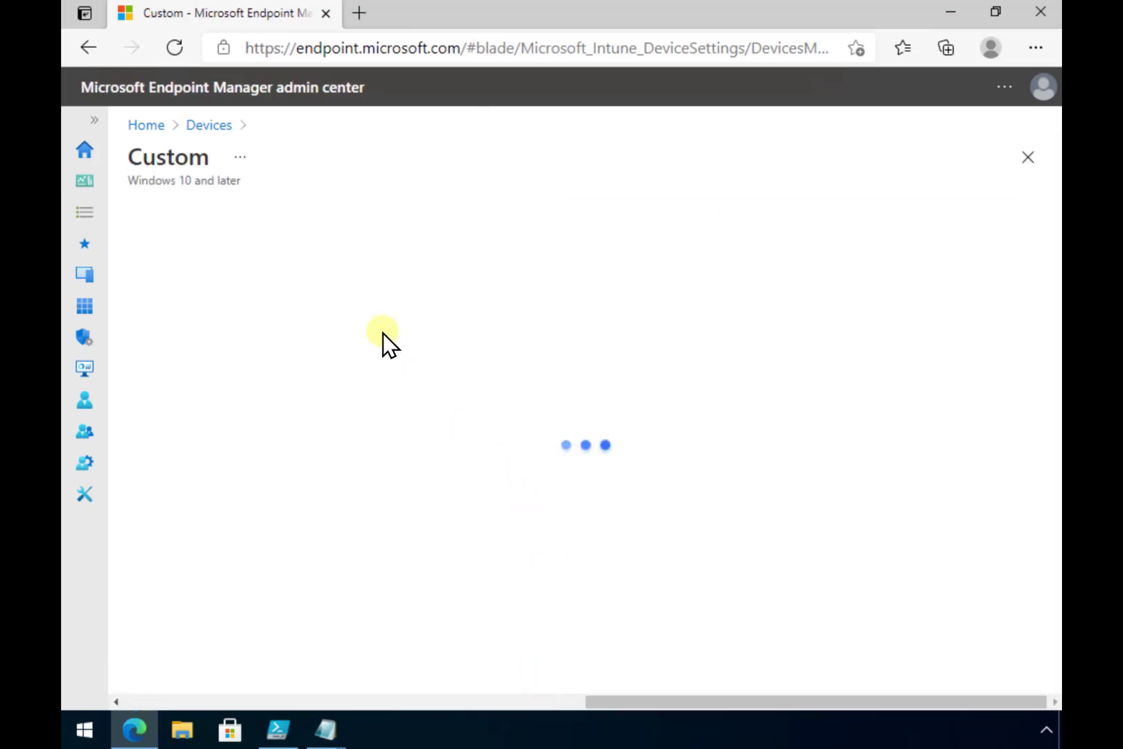
{"action": "left_click", "coordinate": [425, 275]}
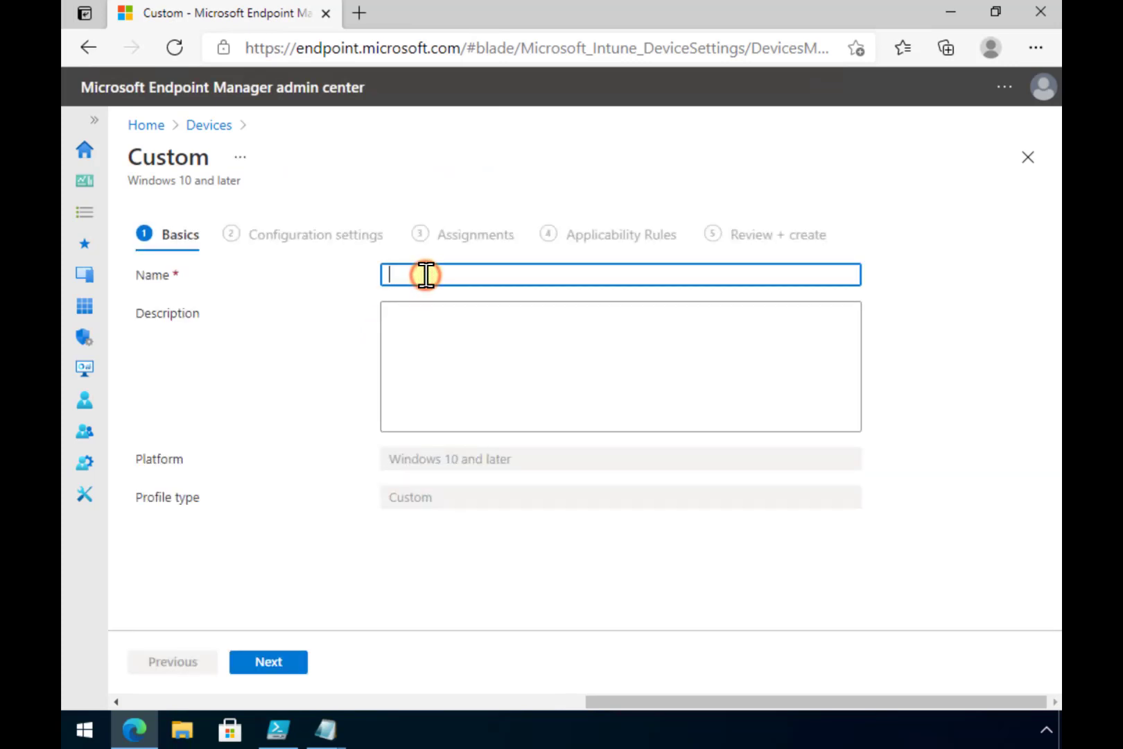
{"action": "type", "text": "WDAC"}
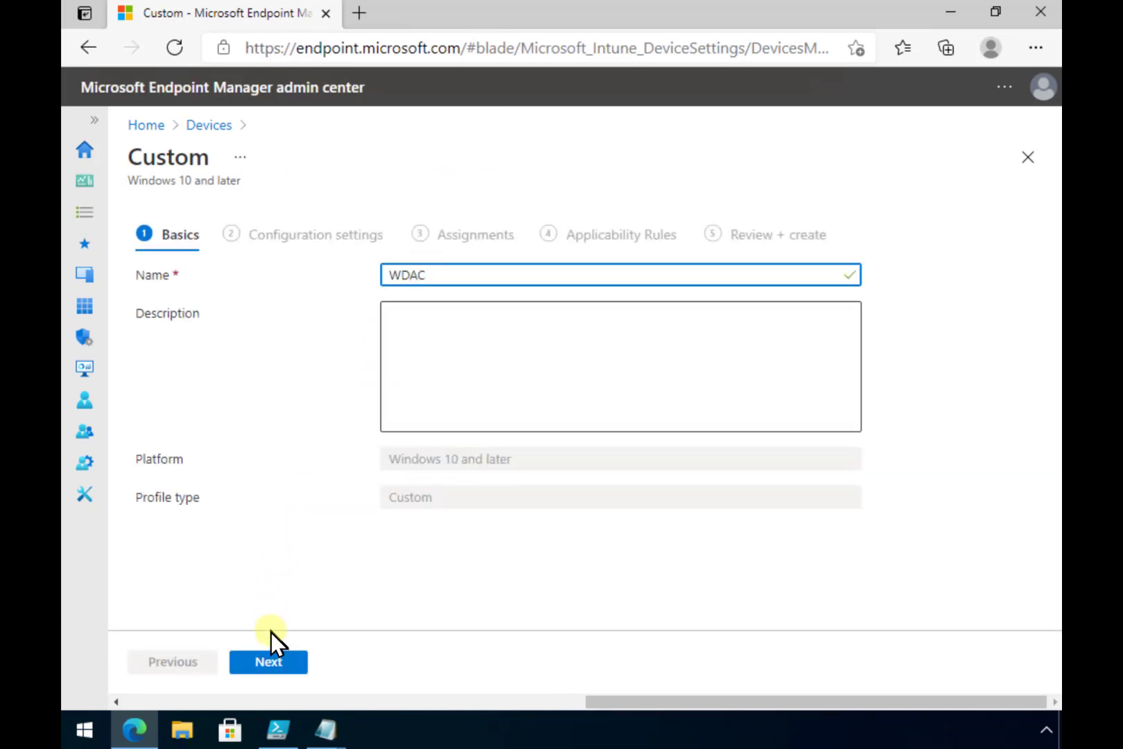
{"action": "left_click", "coordinate": [274, 663]}
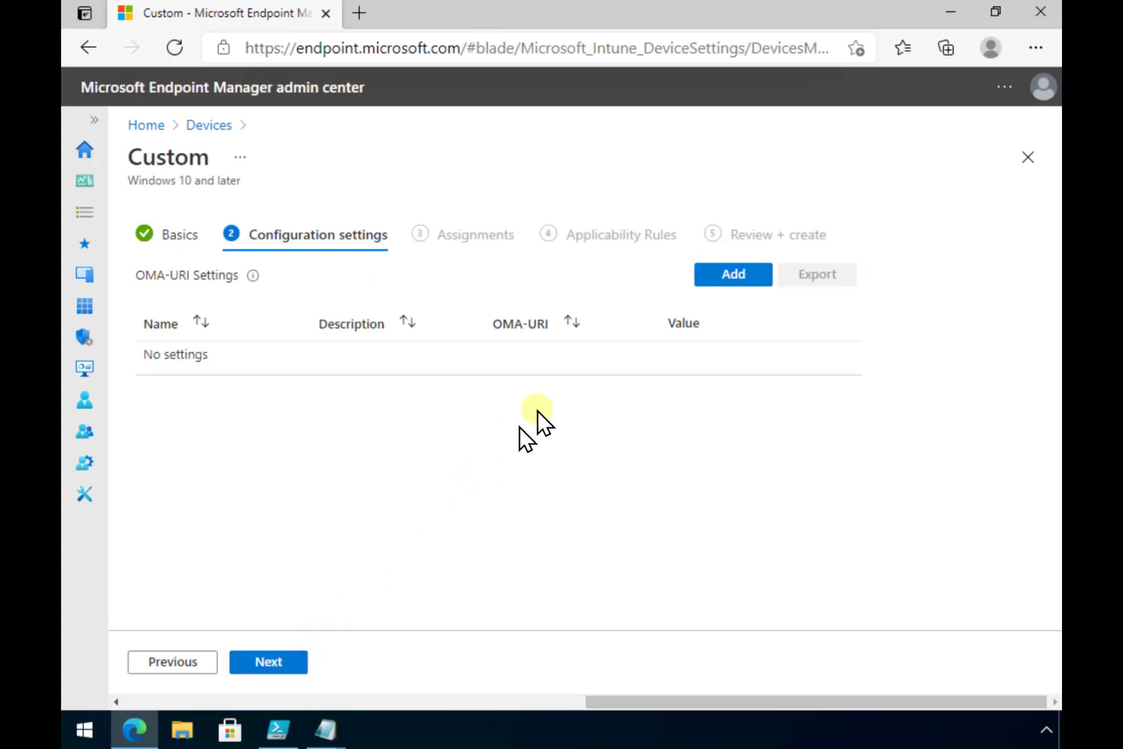
Add an OMA-URI setting row named WDAC.
{"action": "left_click", "coordinate": [750, 266]}
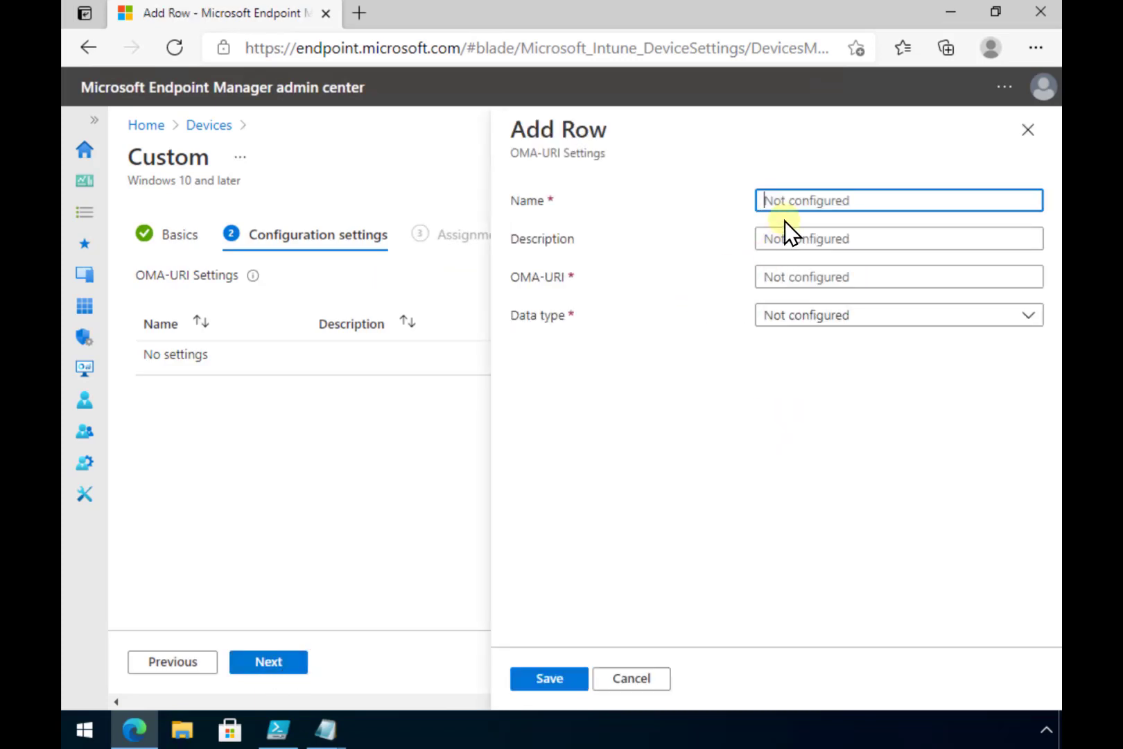
{"action": "type", "text": "WDAC"}
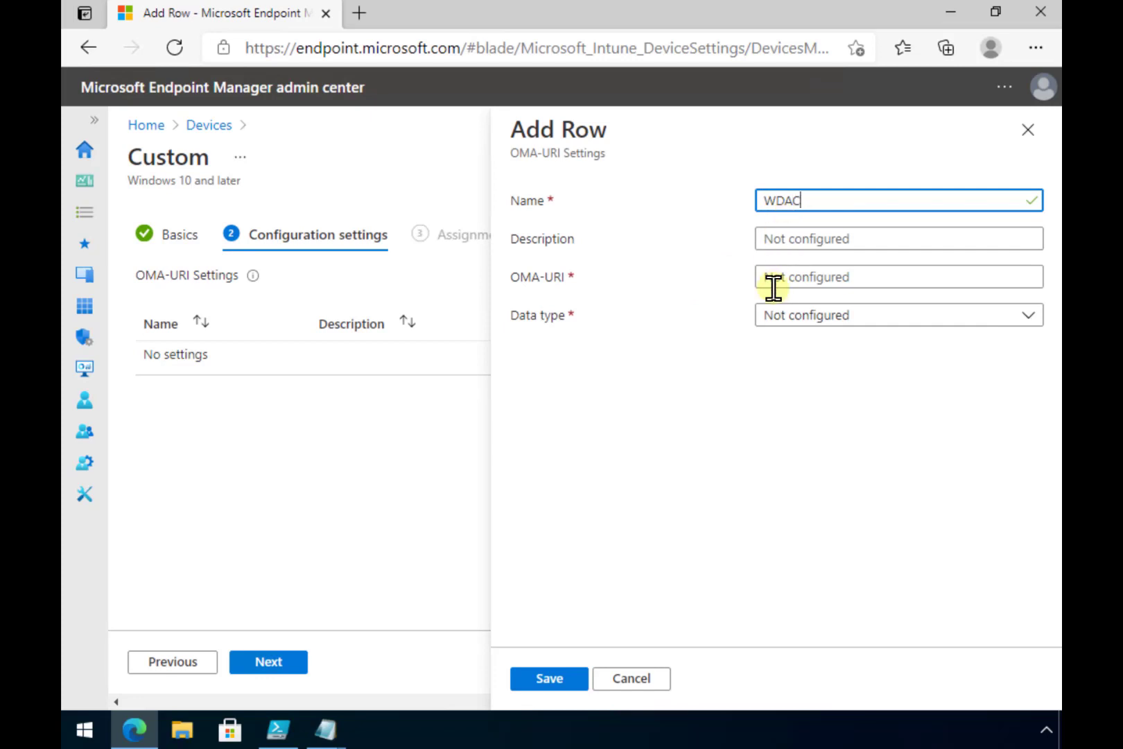
{"action": "left_click", "coordinate": [784, 276]}
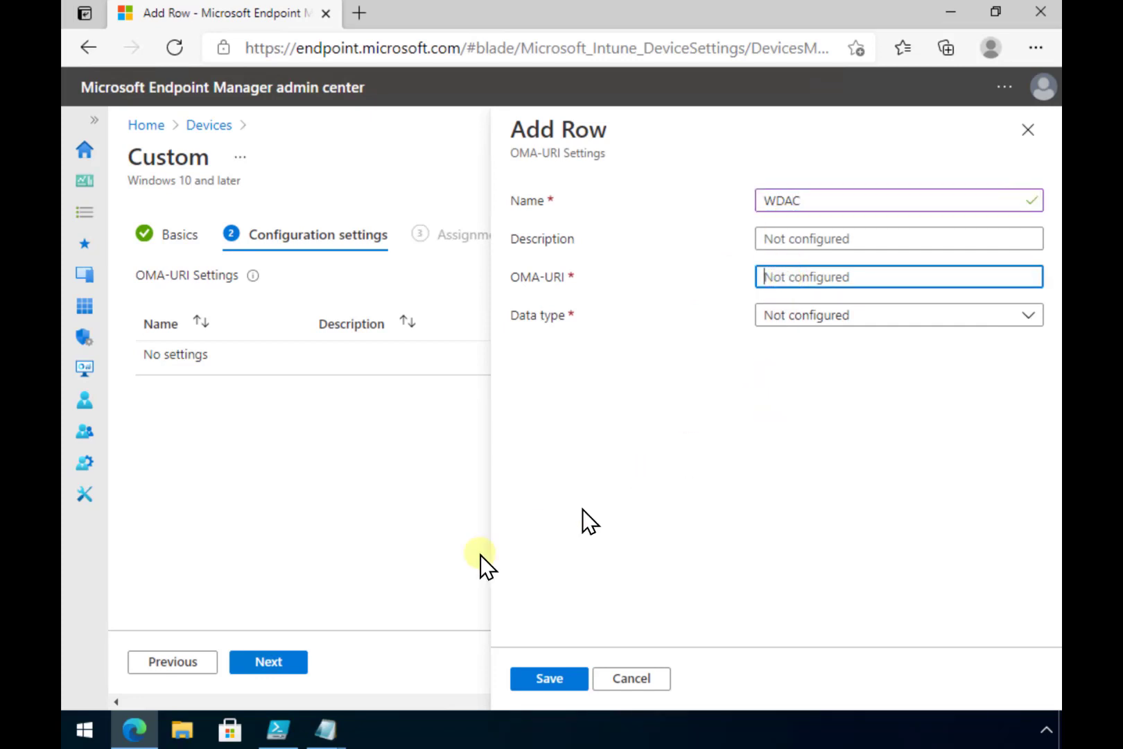
Copy the PolicyID GUID A244370E-44C9-4C06-B551-F6016E563076 from the DefaultWindows_Enforced XML.
{"action": "mouse_move", "coordinate": [327, 734]}
{"action": "left_click", "coordinate": [245, 655]}
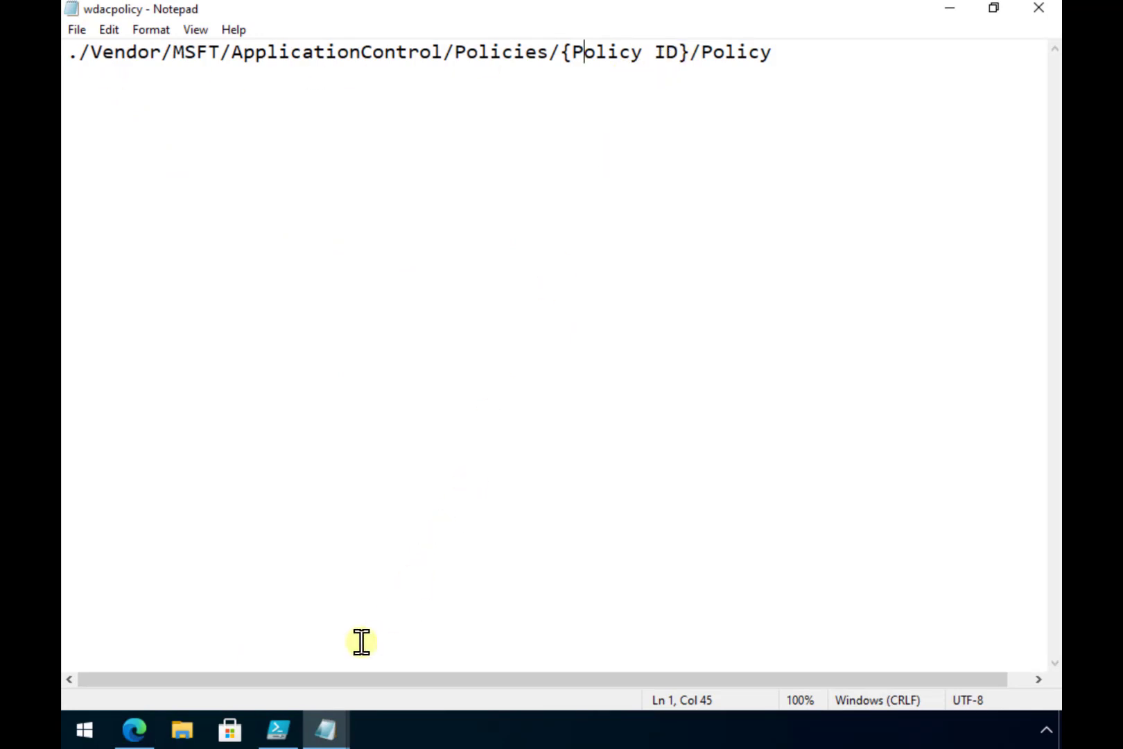
{"action": "left_click", "coordinate": [328, 730]}
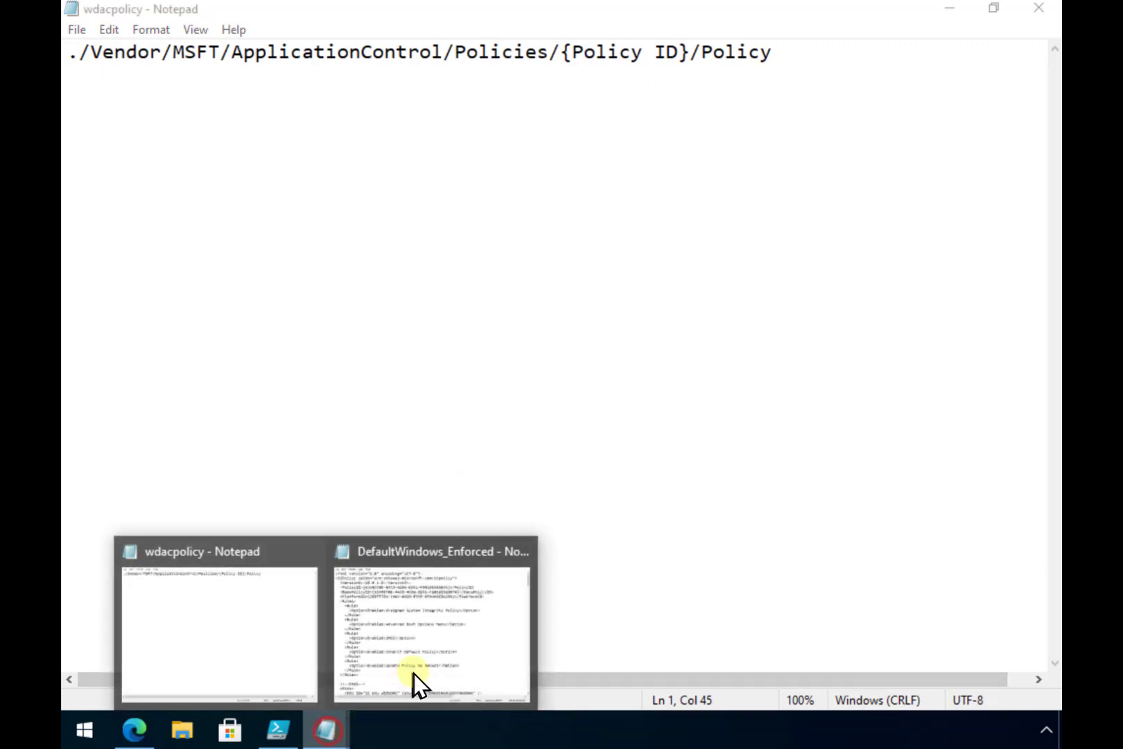
{"action": "left_click", "coordinate": [418, 655]}
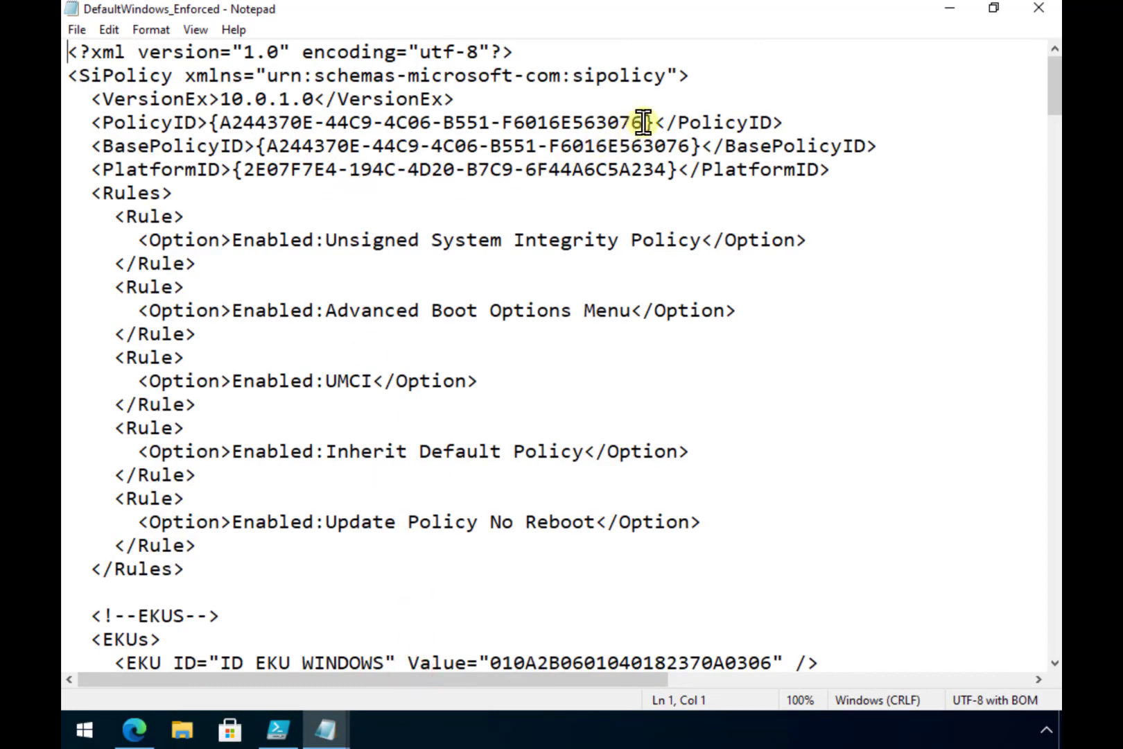
{"action": "left_click_drag", "start_coordinate": [642, 122], "coordinate": [222, 127]}
{"action": "key", "text": "ctrl+c"}
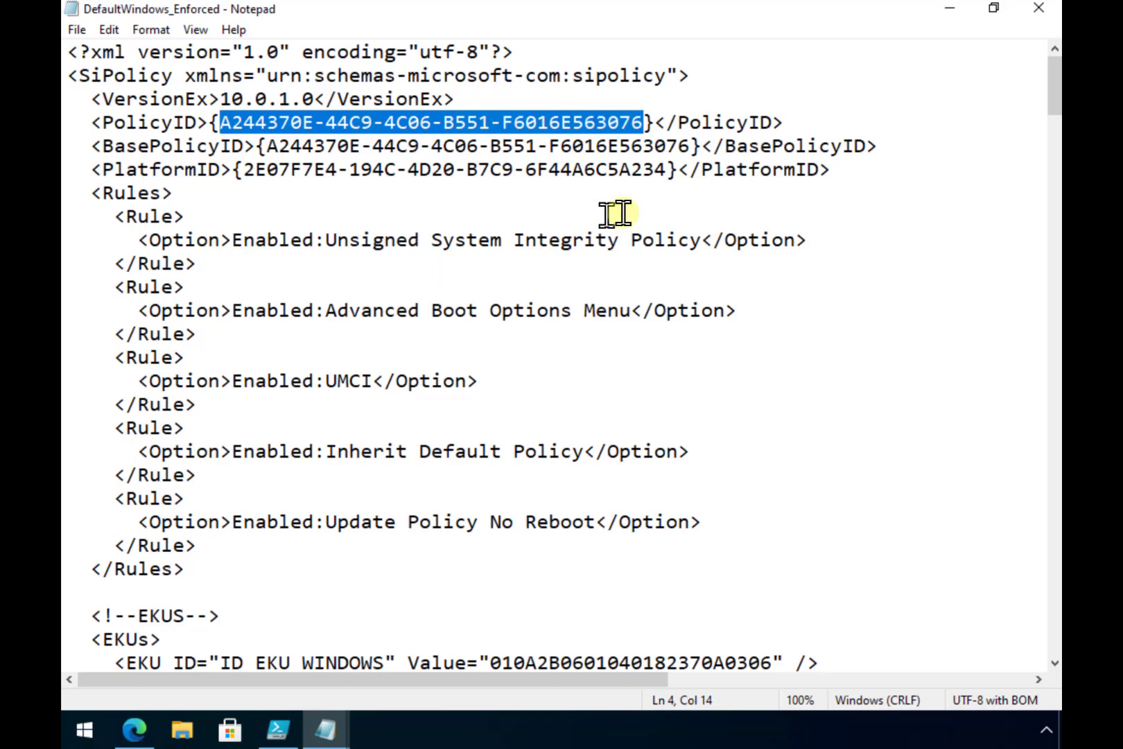
Replace {Policy ID} in the wdacpolicy path with the GUID and select the completed path.
{"action": "left_click", "coordinate": [323, 730]}
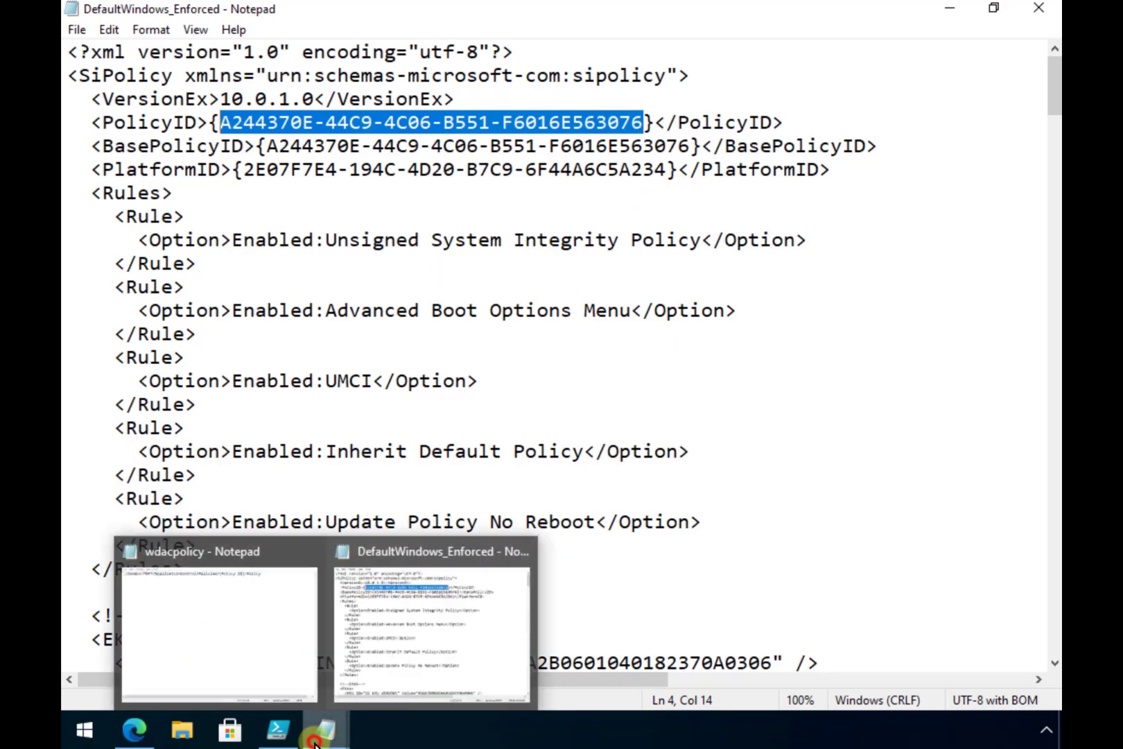
{"action": "left_click", "coordinate": [221, 662]}
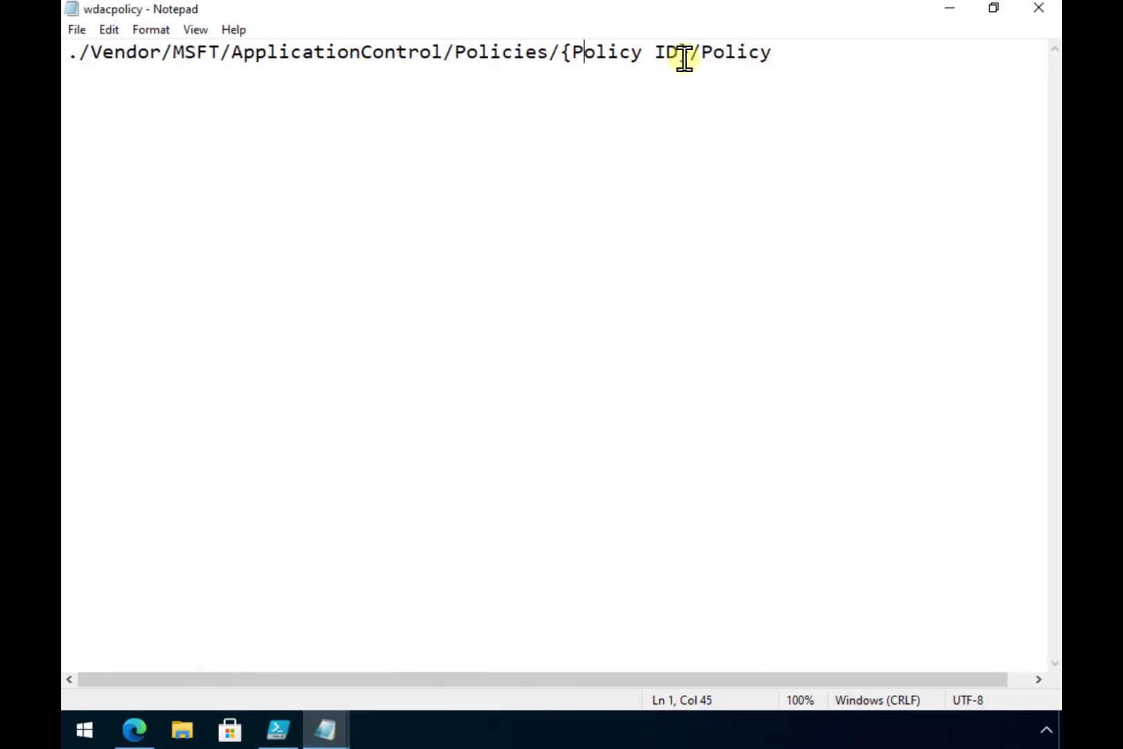
{"action": "left_click_drag", "start_coordinate": [691, 55], "coordinate": [557, 67]}
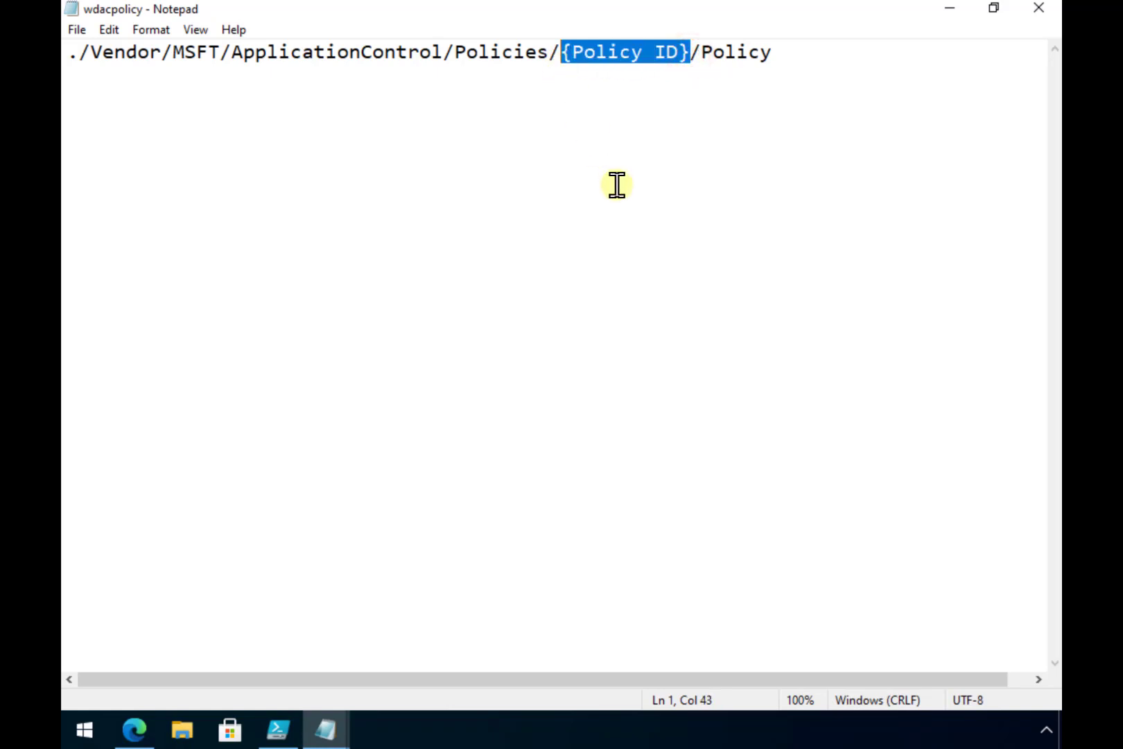
{"action": "key", "text": "ctrl+v"}
{"action": "key", "text": "ctrl+a"}
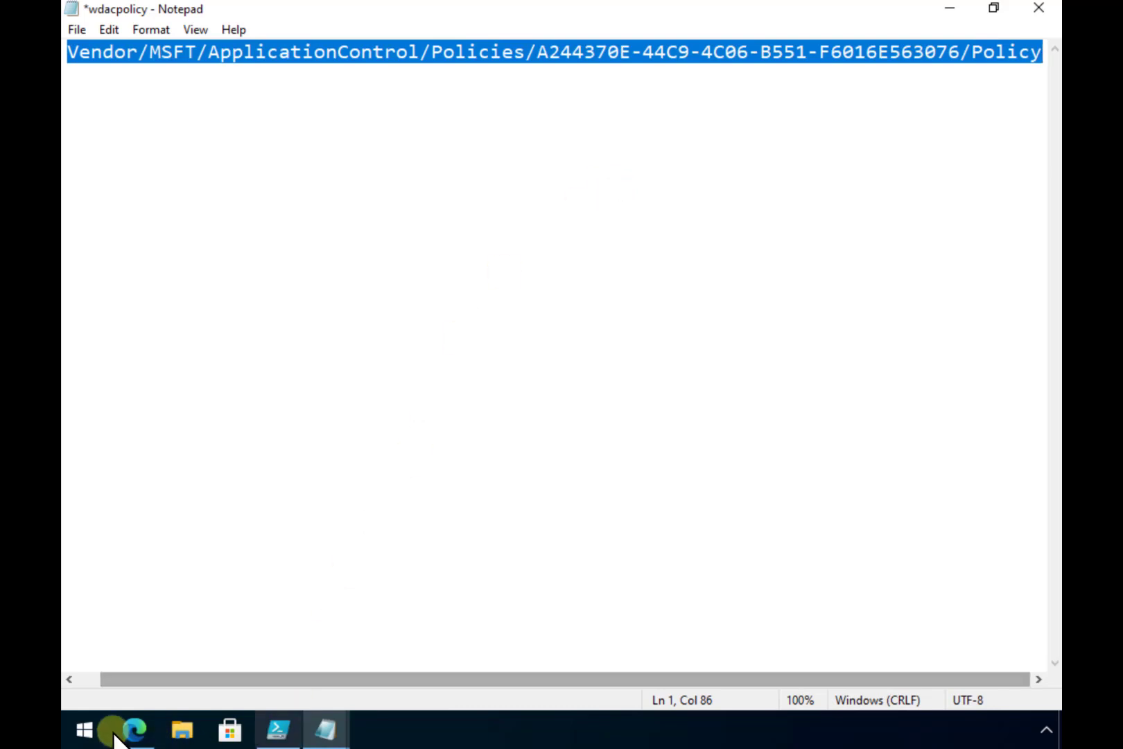
Paste the ApplicationControl policy path as the OMA-URI and set the data type to Base64 (file).
{"action": "left_click", "coordinate": [134, 729]}
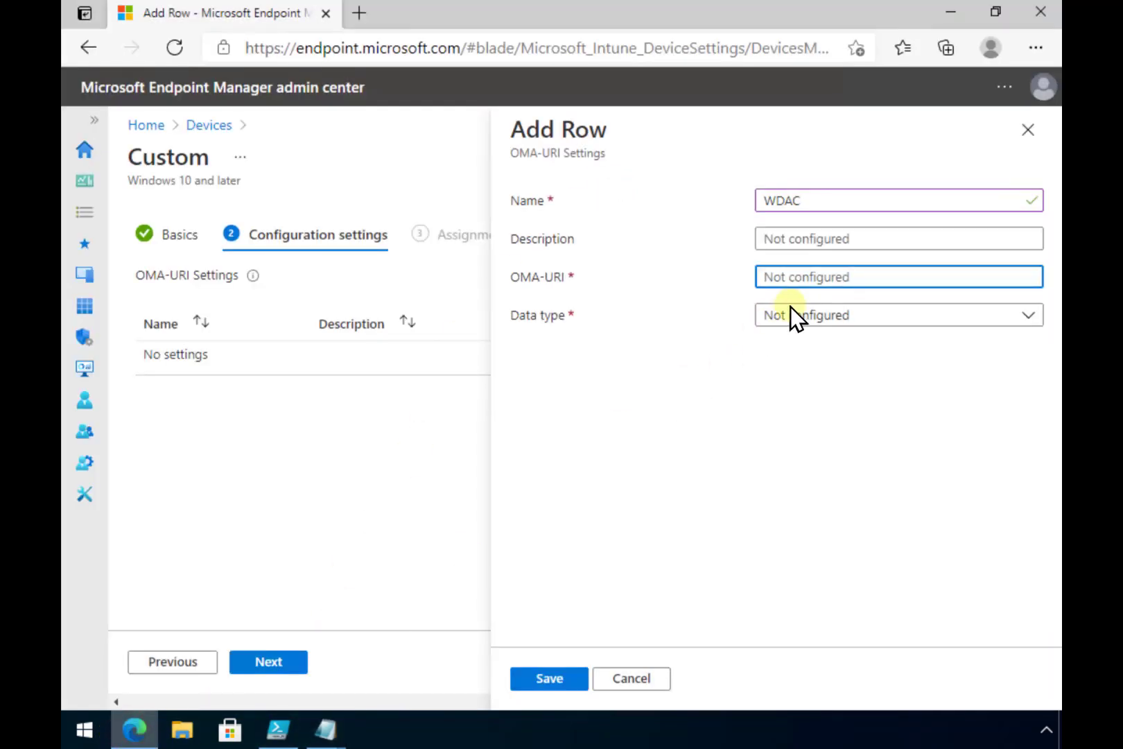
{"action": "key", "text": "ctrl+v"}
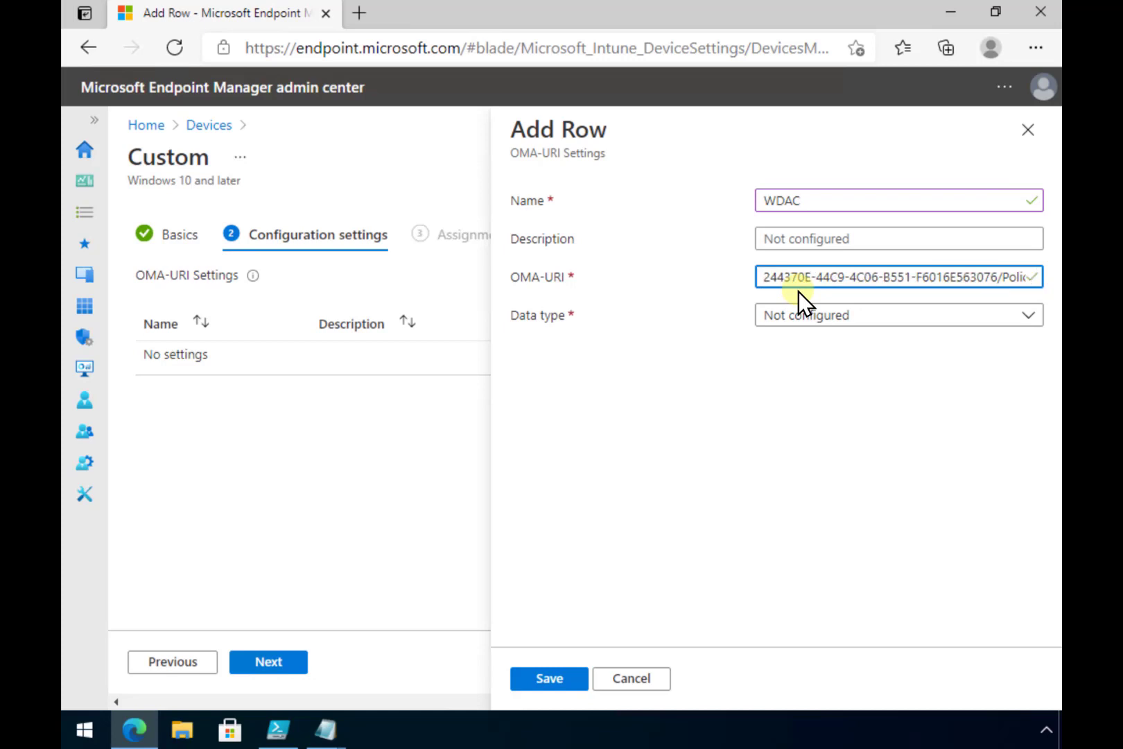
{"action": "key", "text": "Home"}
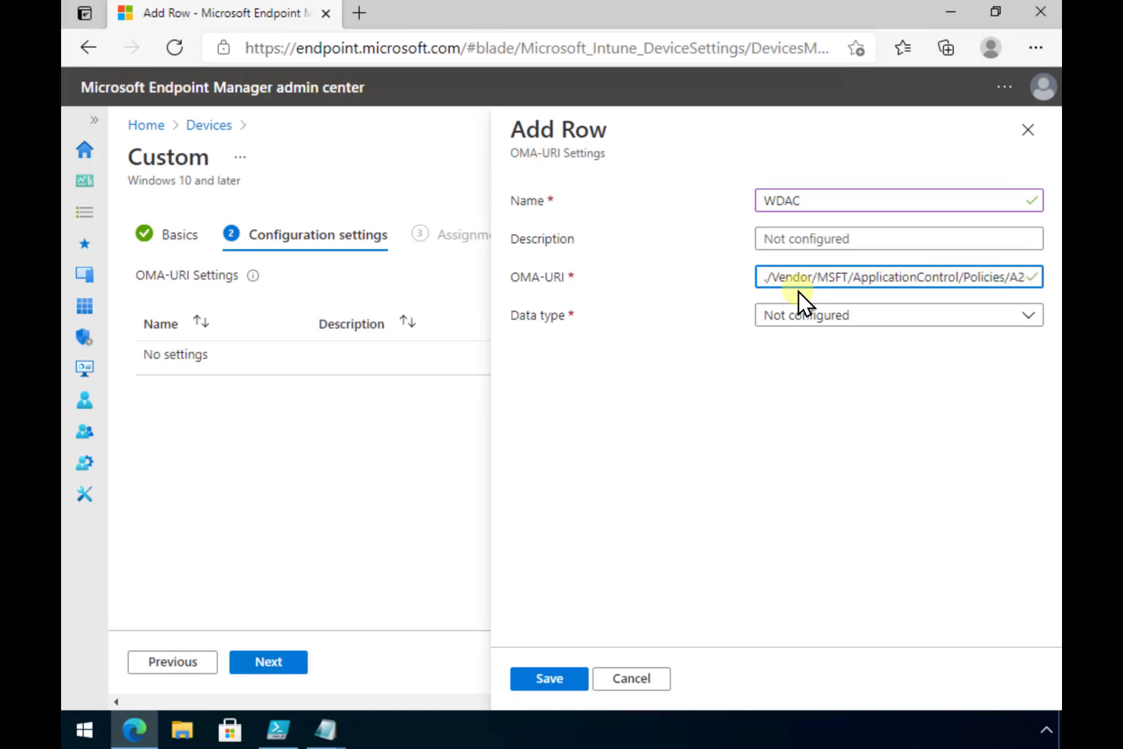
{"action": "key", "text": "End"}
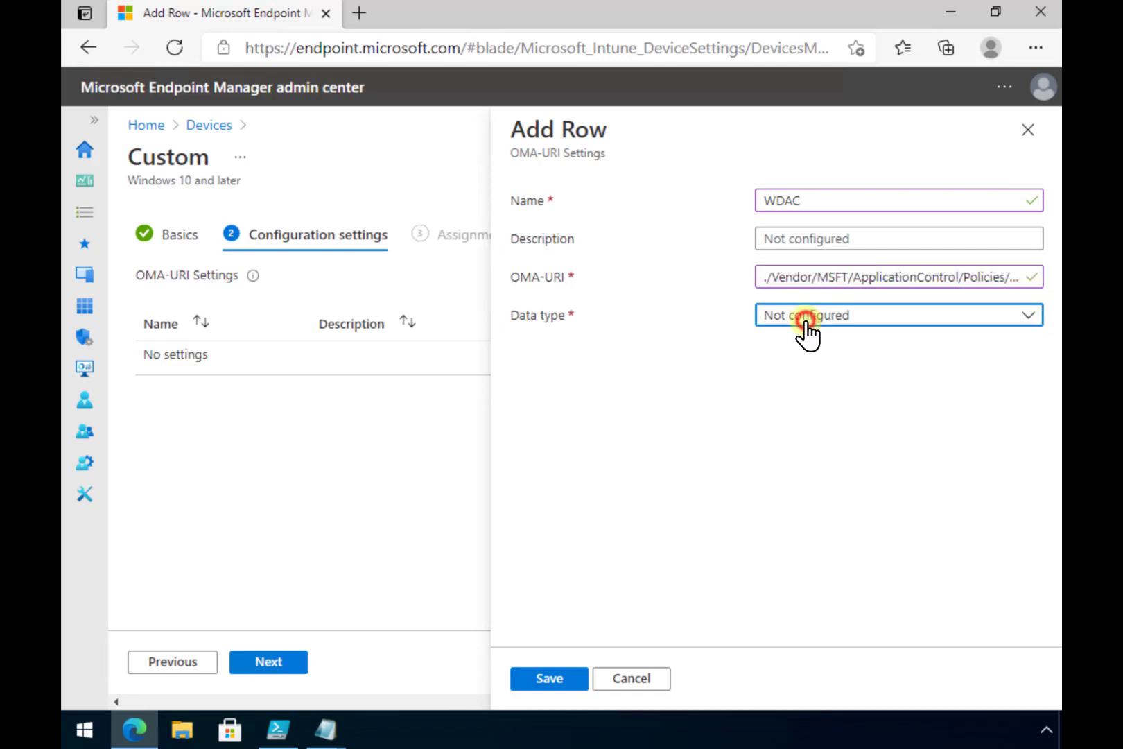
{"action": "left_click", "coordinate": [806, 319]}
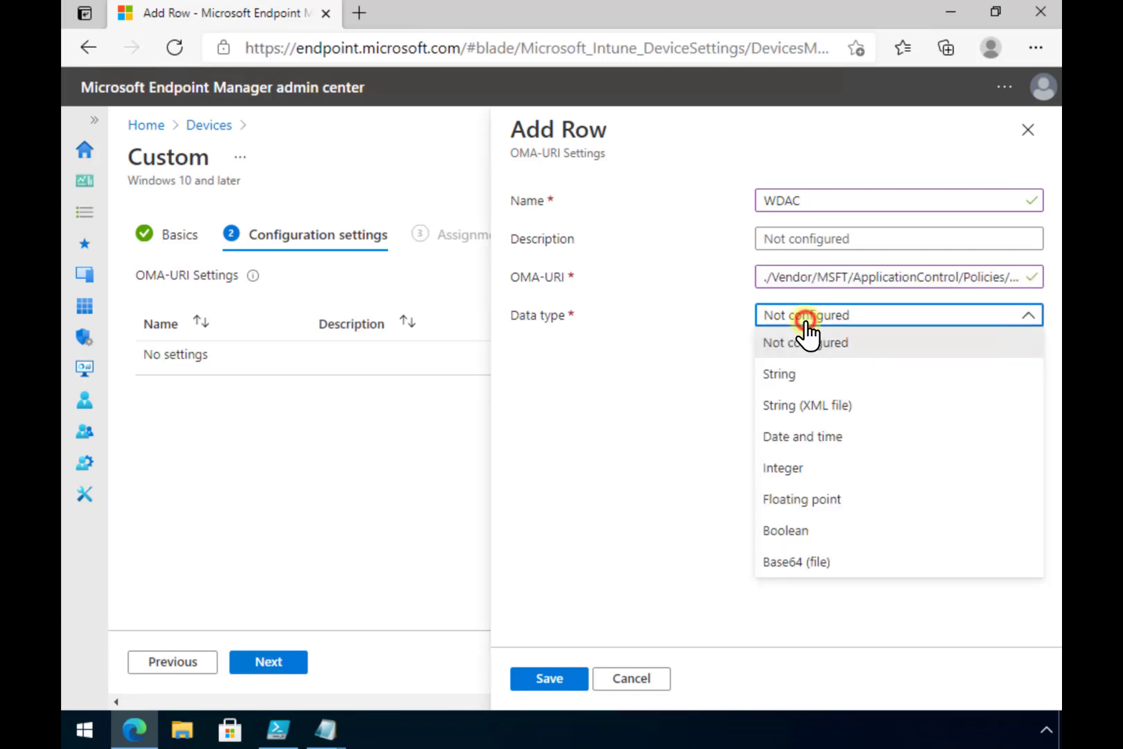
{"action": "left_click", "coordinate": [814, 567]}
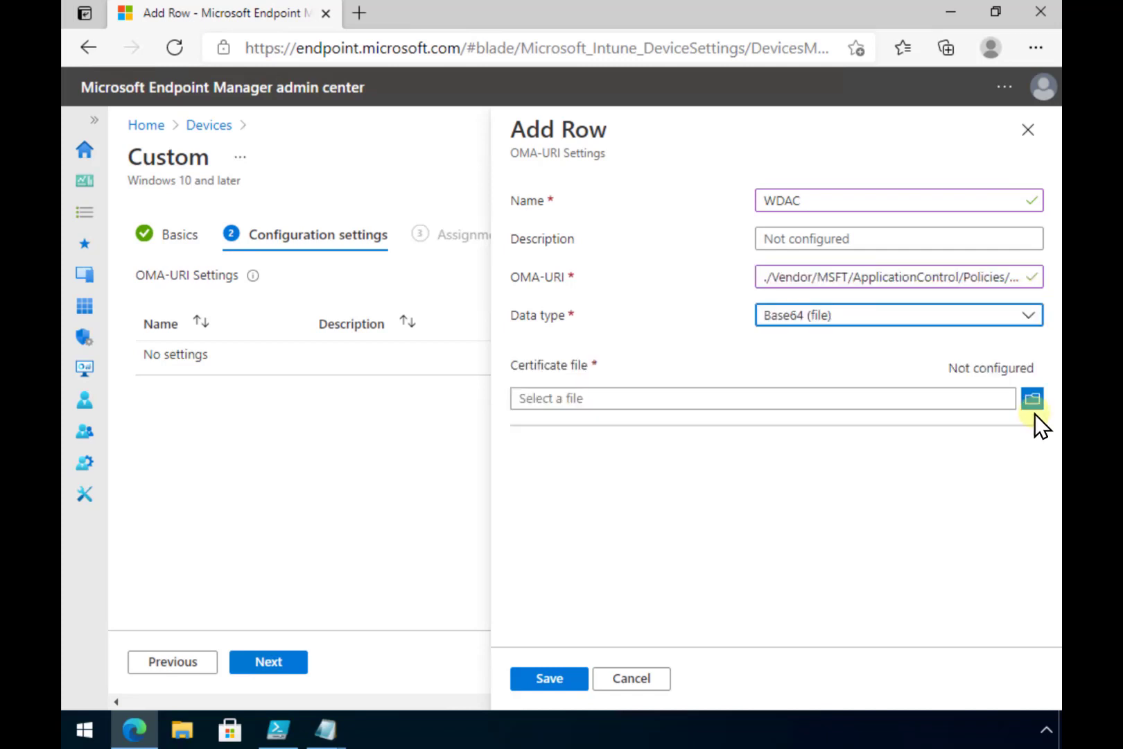
Upload enforced.bin from C:\downloads as the setting's file.
{"action": "left_click", "coordinate": [1016, 401]}
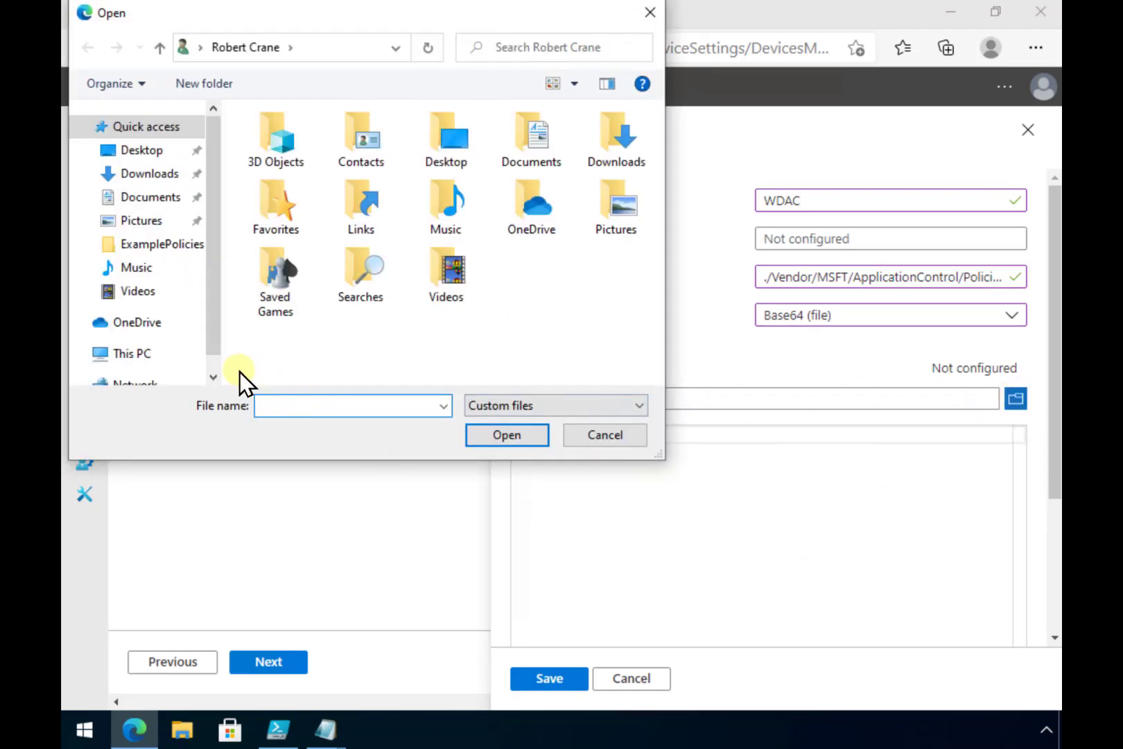
{"action": "left_click", "coordinate": [124, 354]}
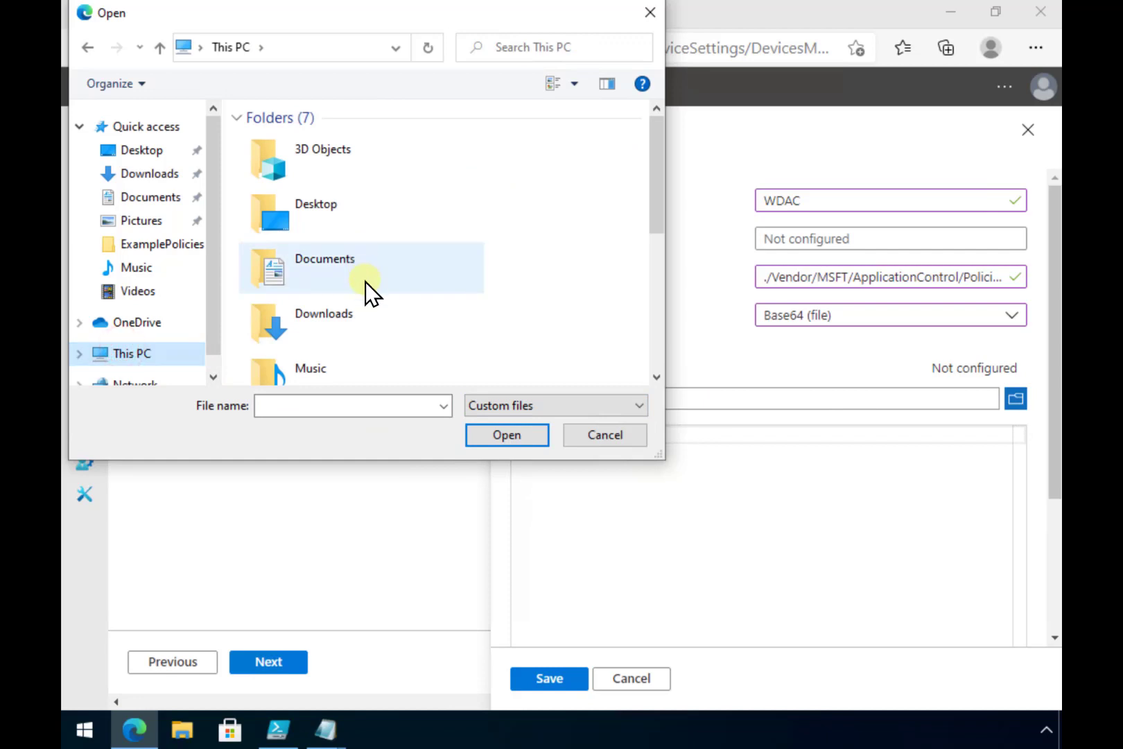
{"action": "scroll", "coordinate": [394, 305], "scroll_direction": "down", "scroll_amount": 5}
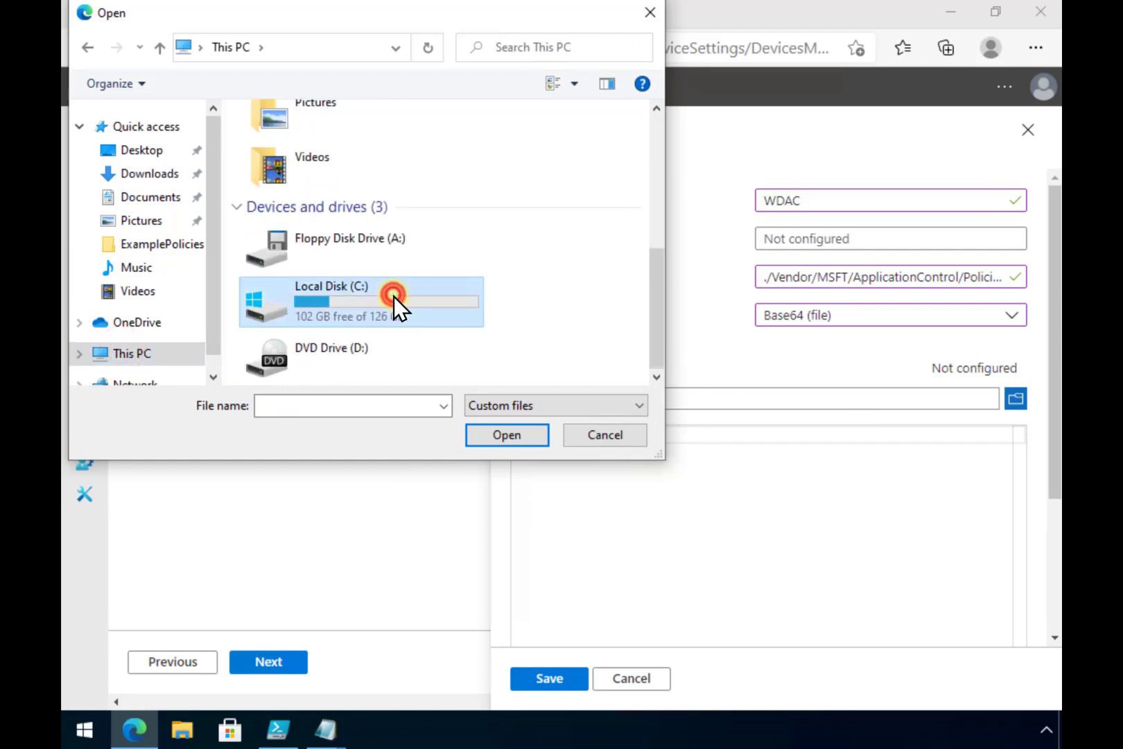
{"action": "double_click", "coordinate": [394, 297]}
{"action": "left_click", "coordinate": [295, 142]}
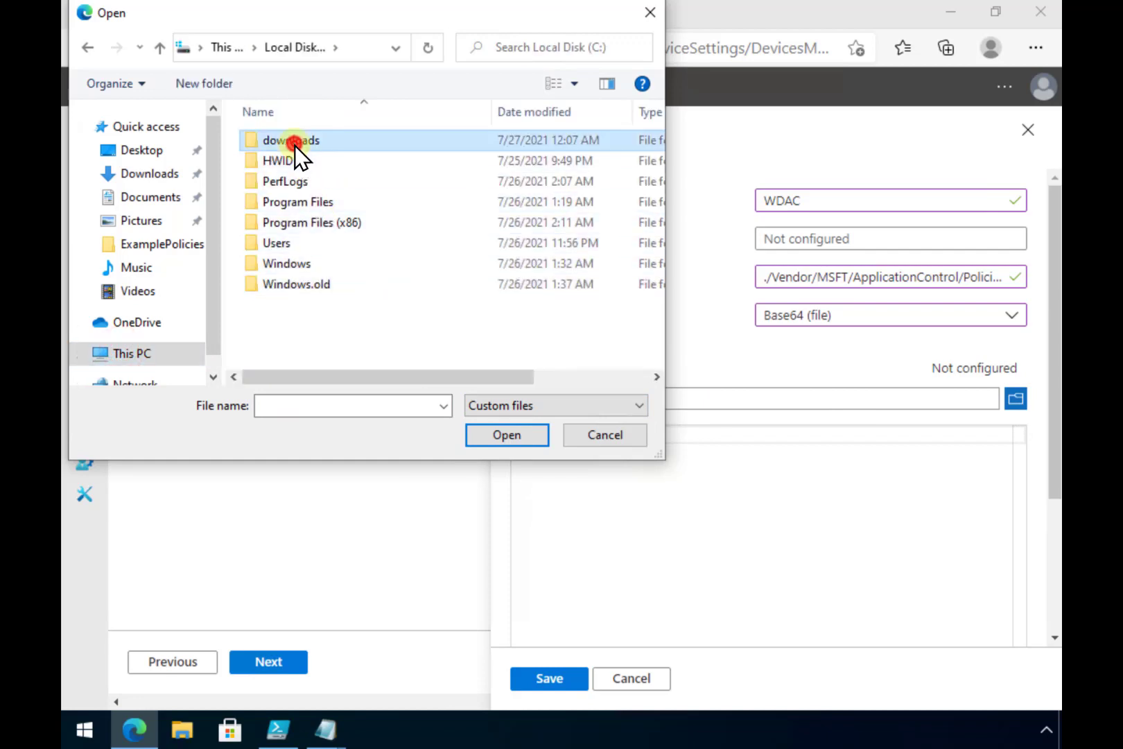
{"action": "double_click", "coordinate": [295, 142]}
{"action": "left_click", "coordinate": [294, 142]}
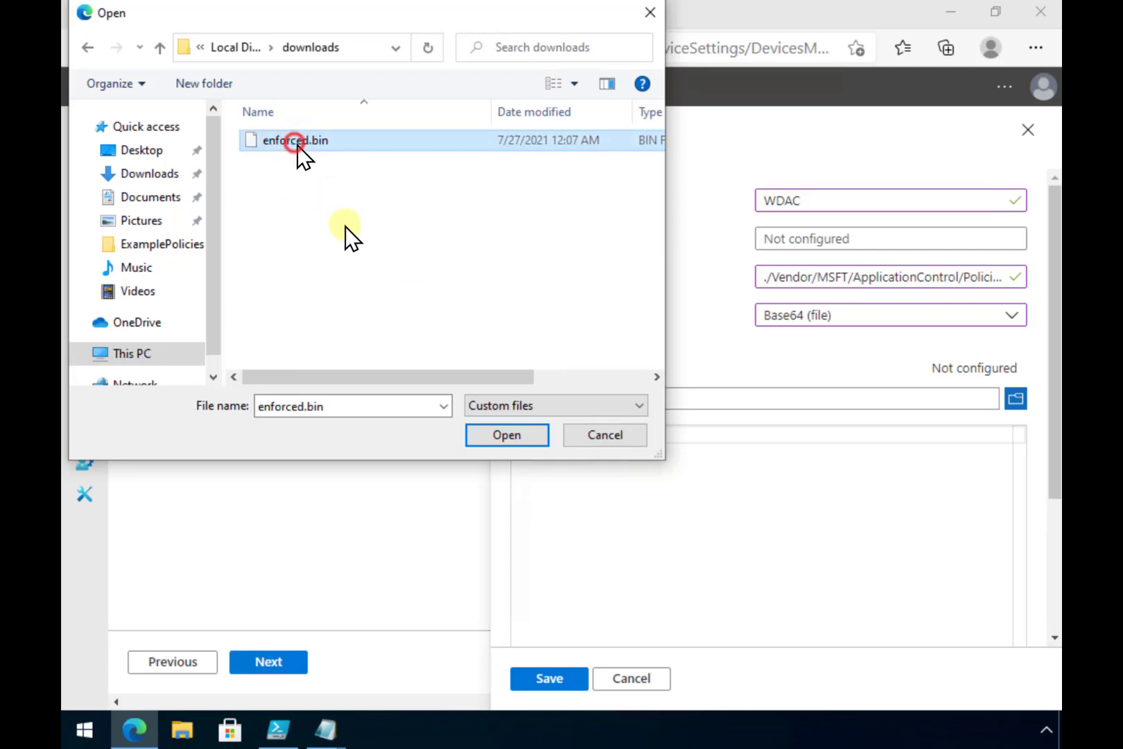
{"action": "left_click", "coordinate": [484, 437]}
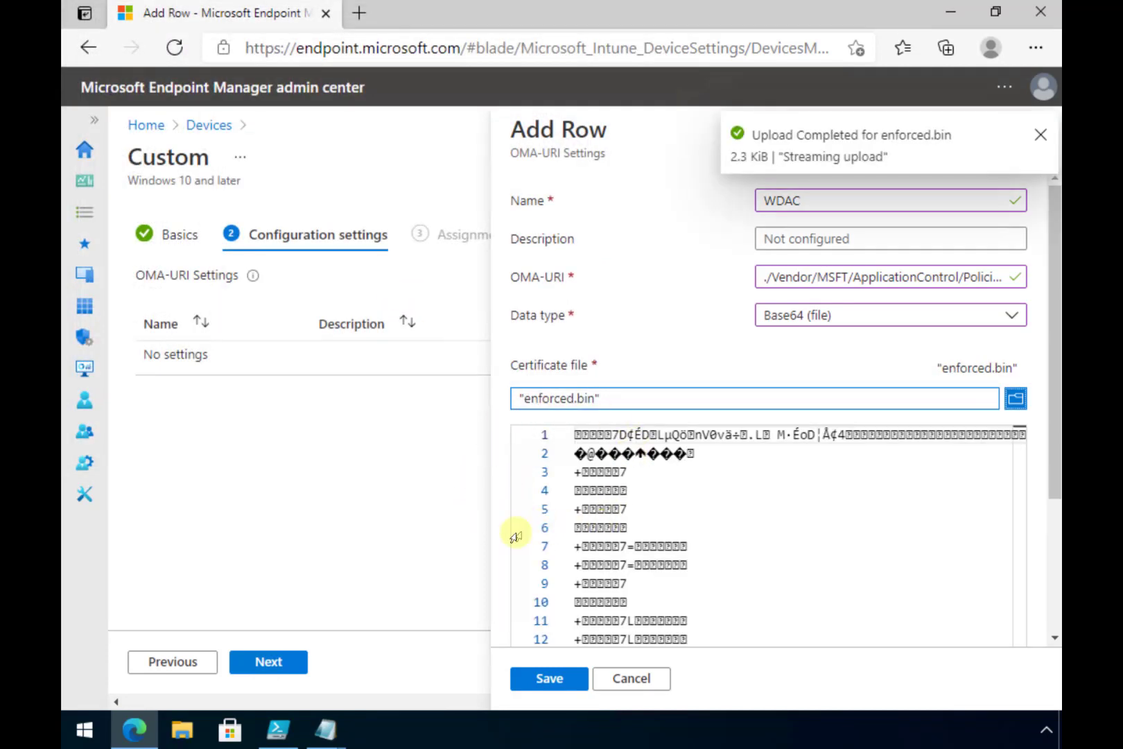
Save the WDAC row, assign the profile to All devices, skip applicability rules, and create it.
{"action": "left_click", "coordinate": [556, 680]}
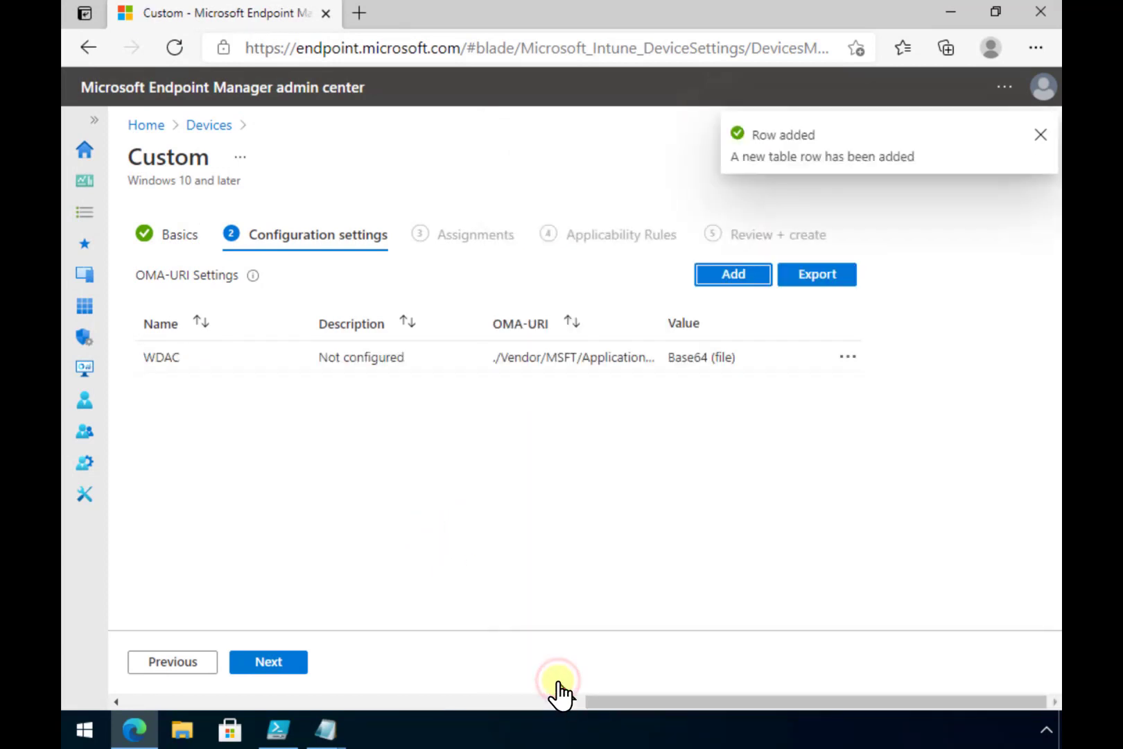
{"action": "left_click", "coordinate": [282, 662]}
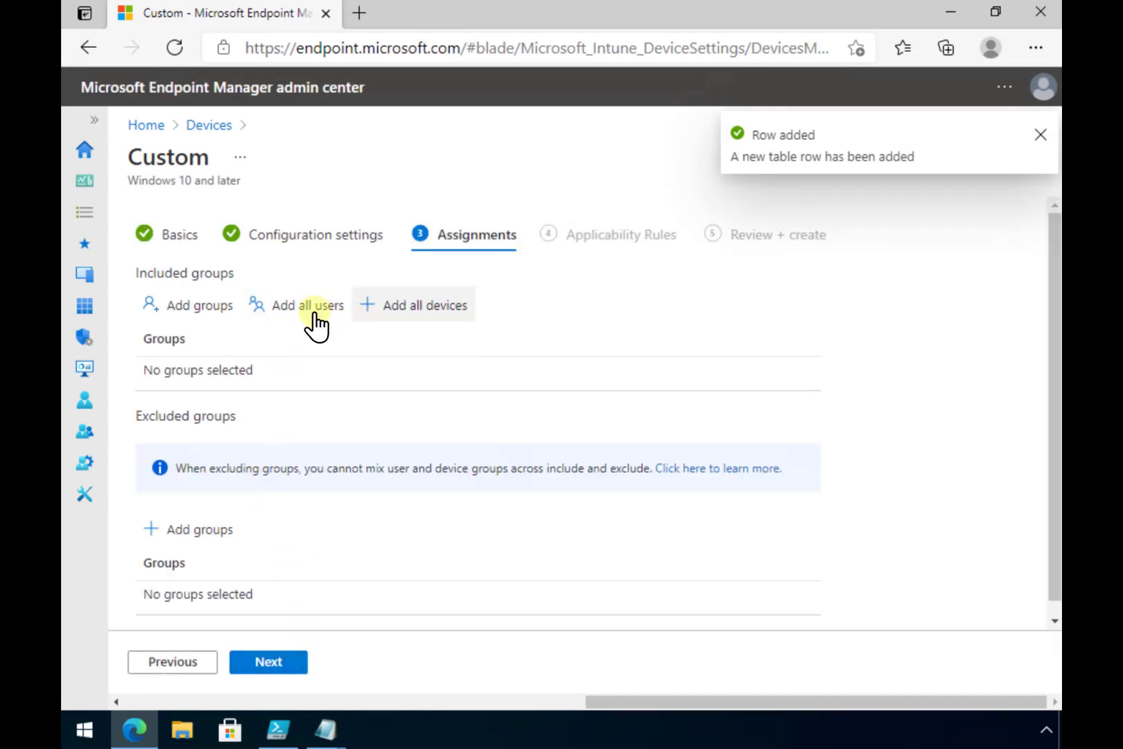
{"action": "left_click", "coordinate": [404, 307]}
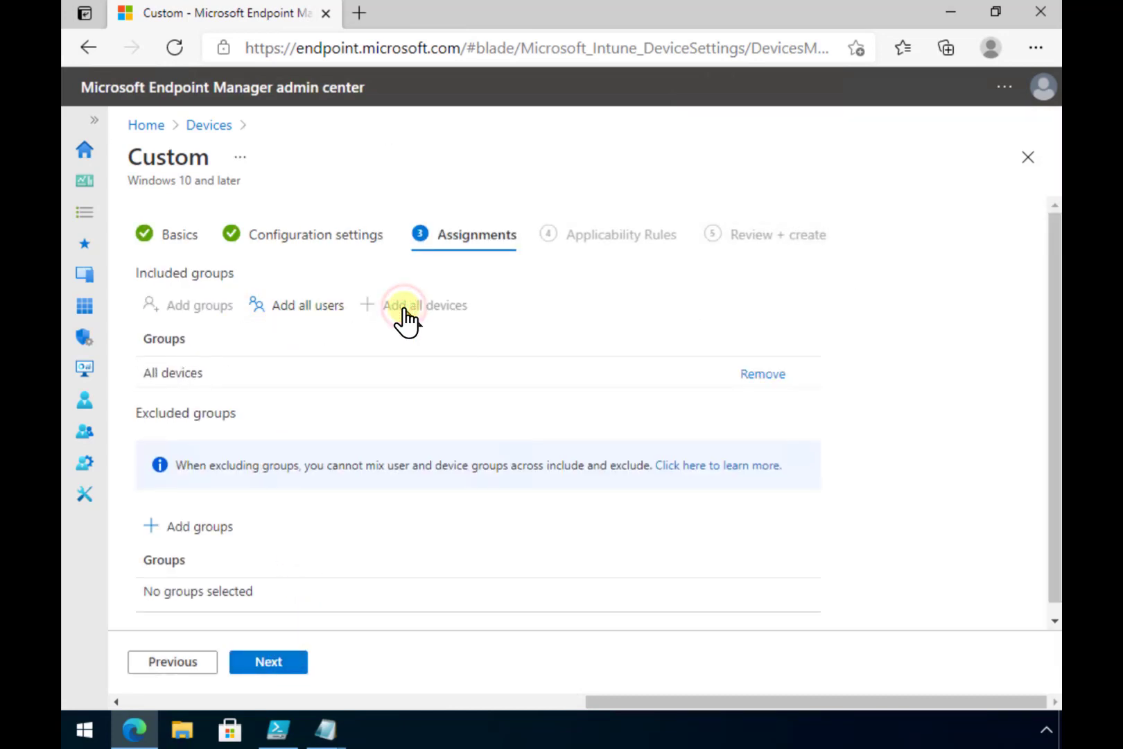
{"action": "left_click", "coordinate": [287, 663]}
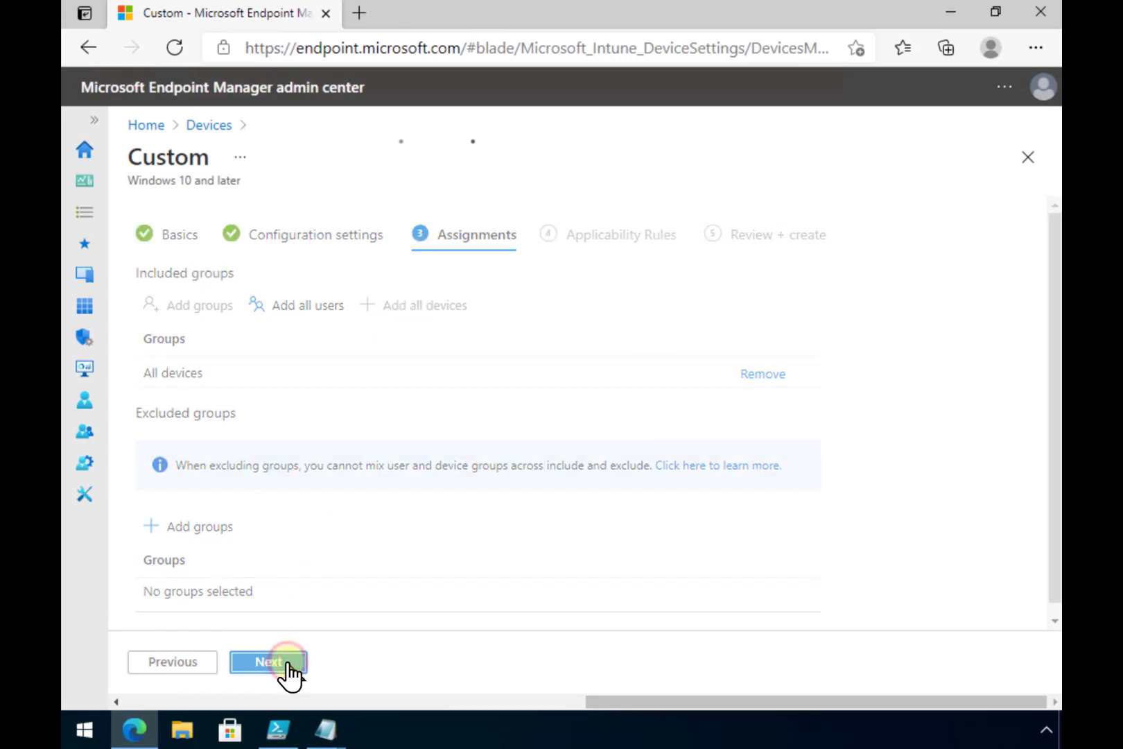
{"action": "left_click", "coordinate": [287, 663]}
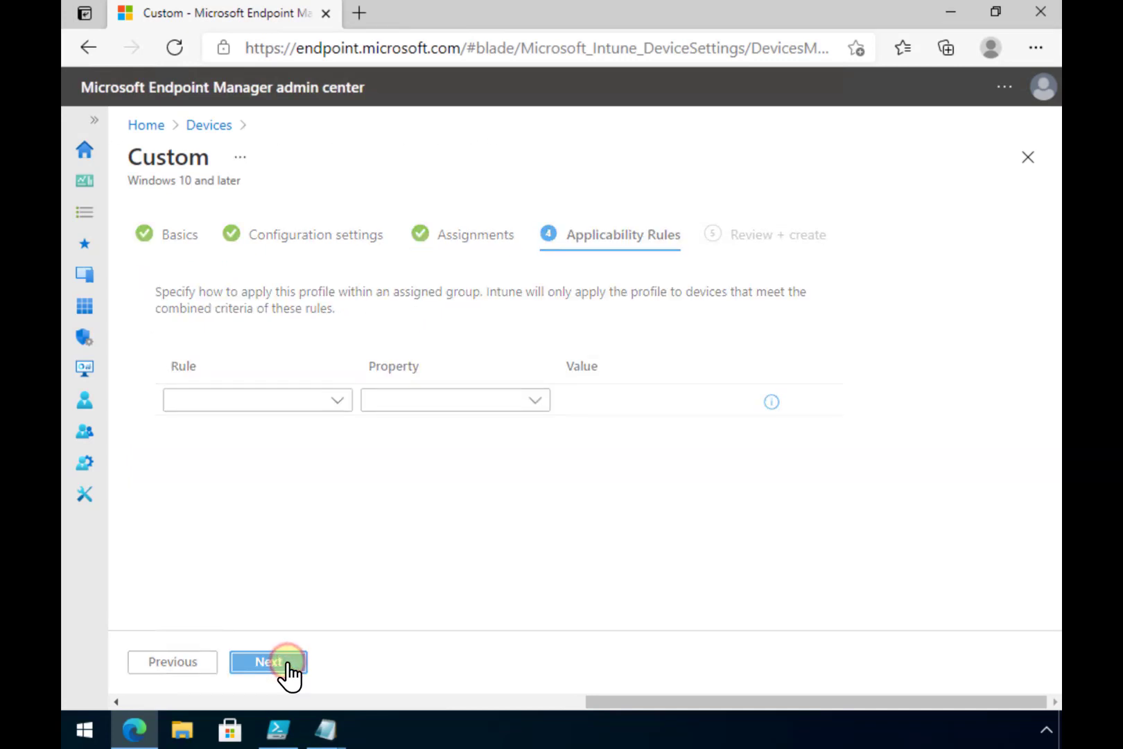
{"action": "left_click", "coordinate": [287, 663]}
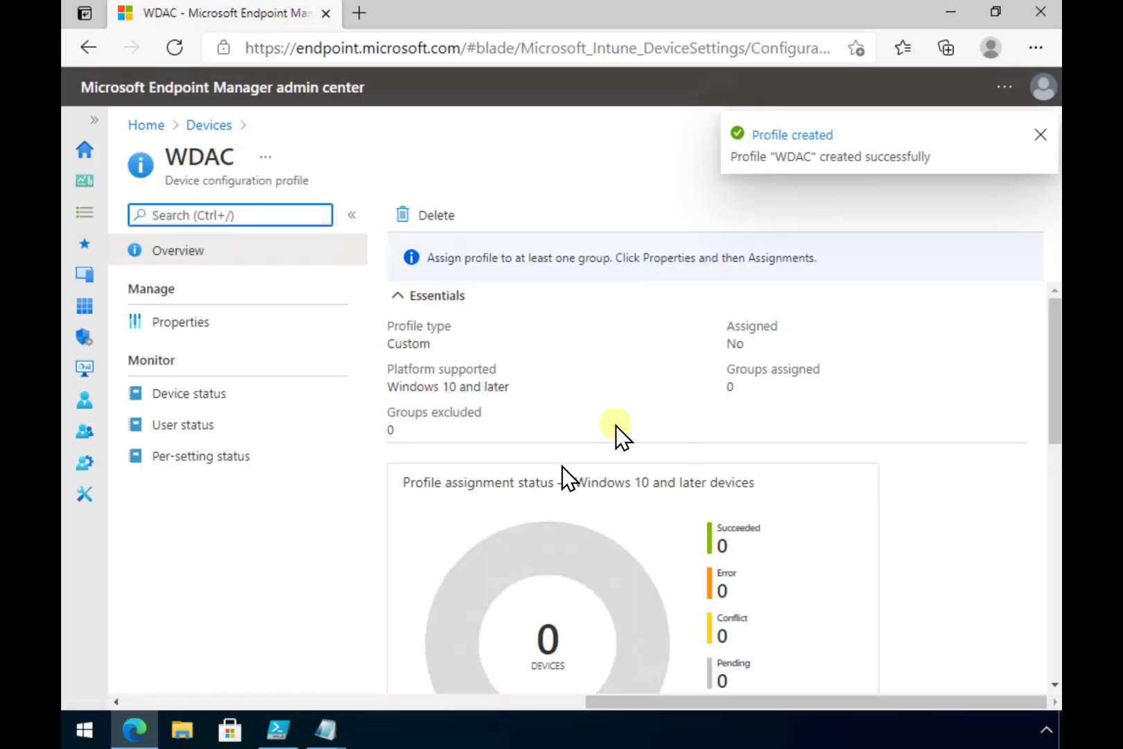
Open the WDAC profile's Device status and refresh until one device reports Succeeded.
{"action": "left_click", "coordinate": [1041, 135]}
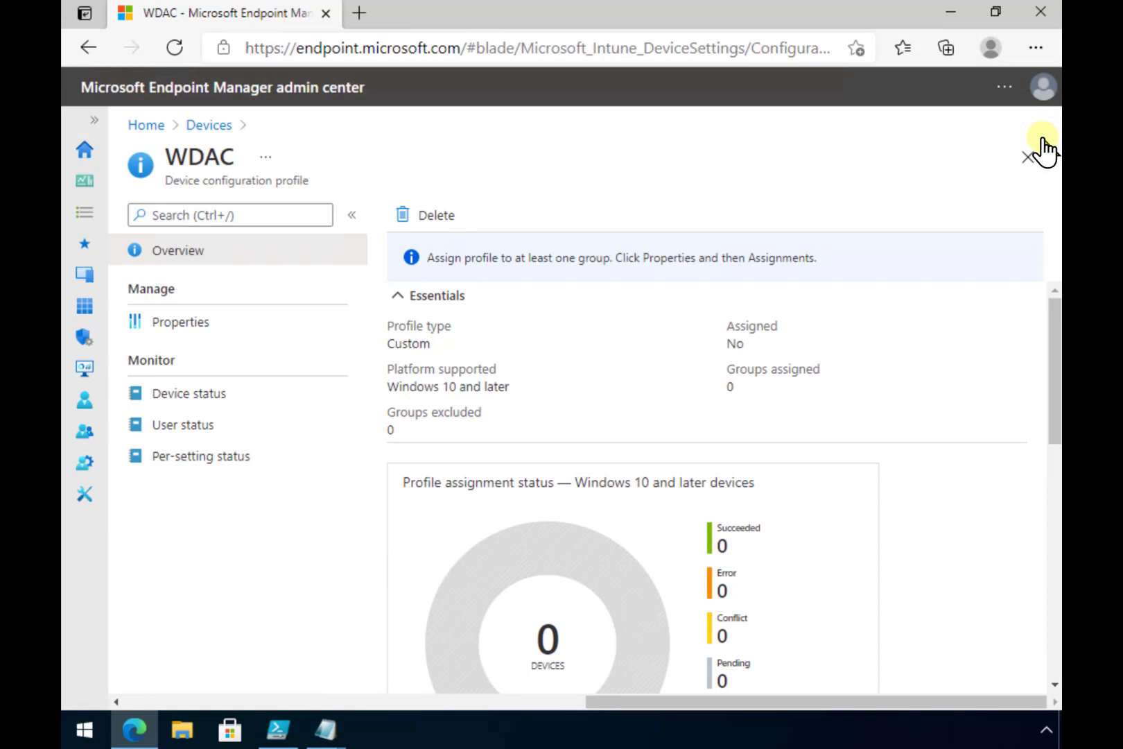
{"action": "left_click", "coordinate": [229, 393]}
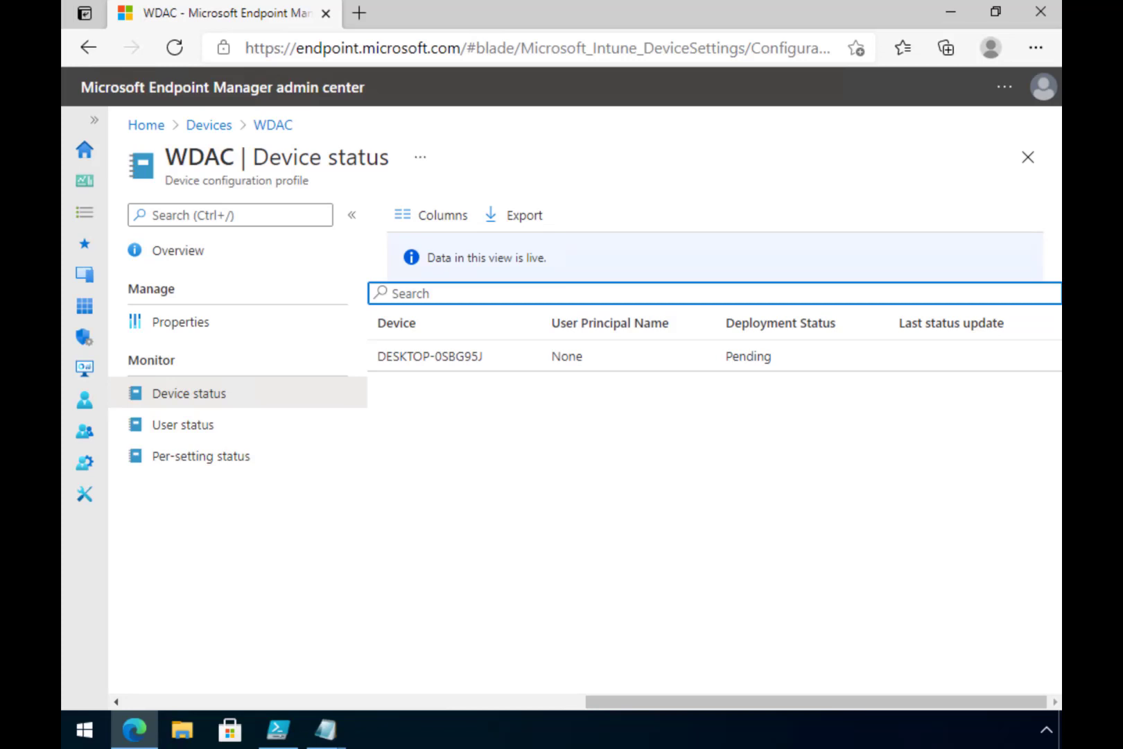
{"action": "key", "text": "F5"}
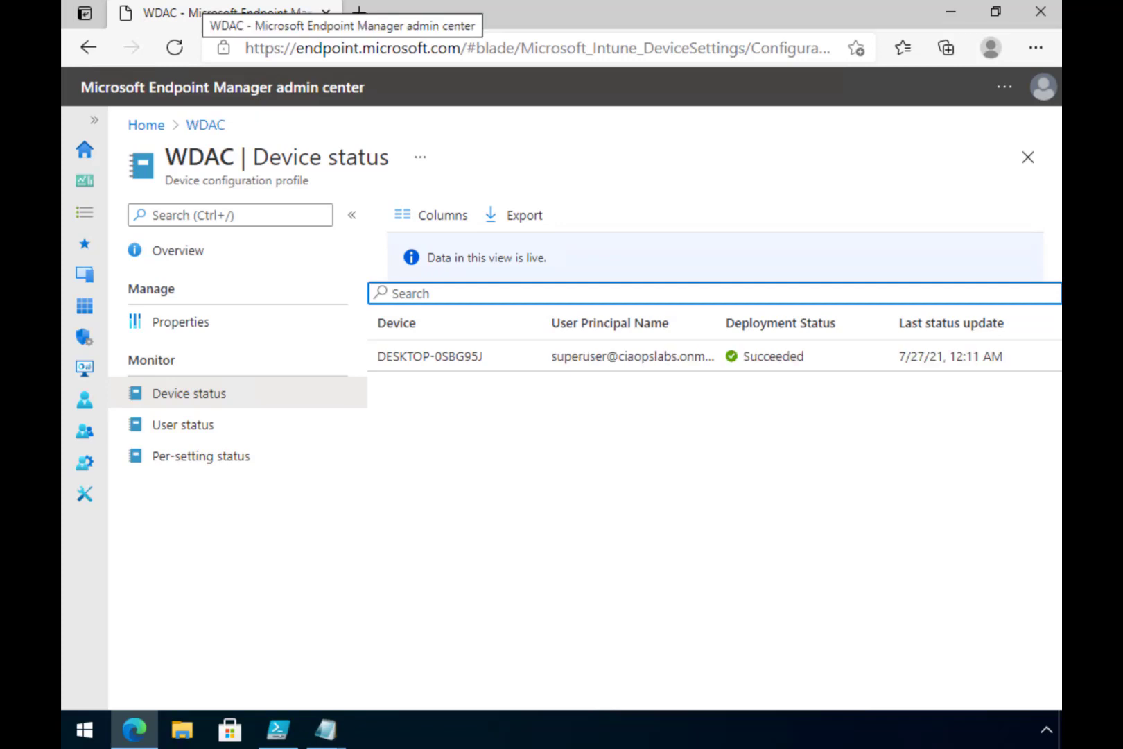
{"action": "left_click", "coordinate": [585, 210]}
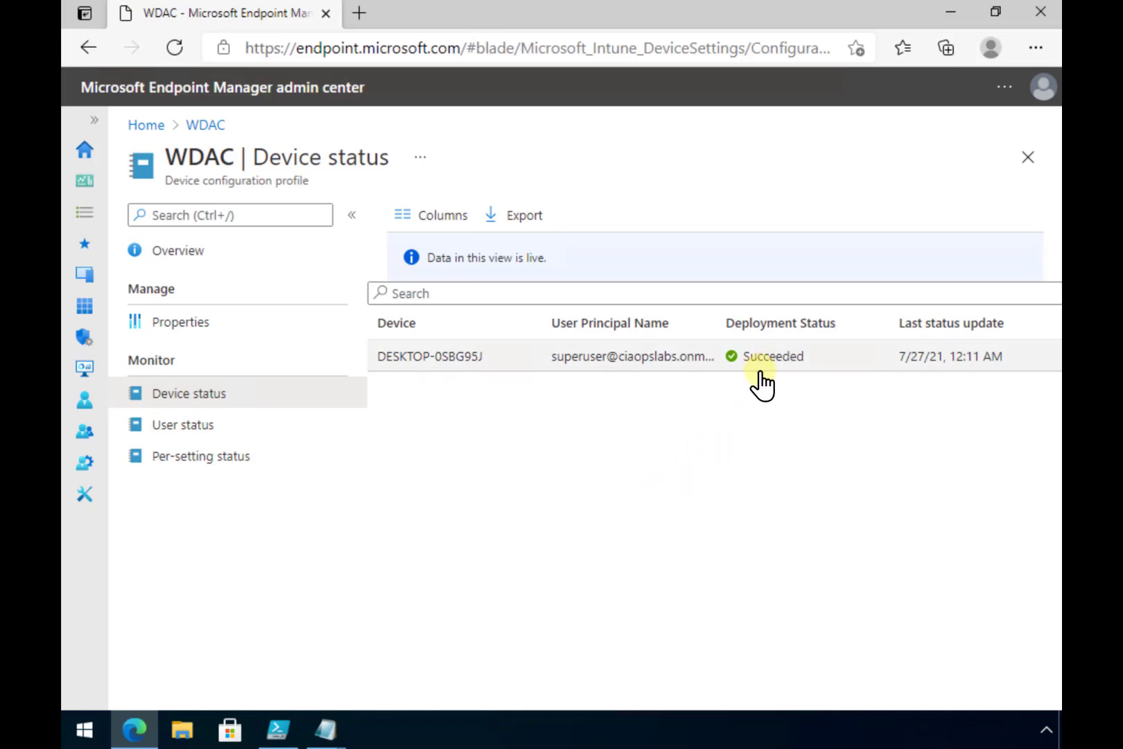
Minimize Edge, both Notepad windows and PowerShell ISE, then open the Downloads folder from the desktop.
{"action": "left_click", "coordinate": [957, 17]}
{"action": "left_click", "coordinate": [957, 17]}
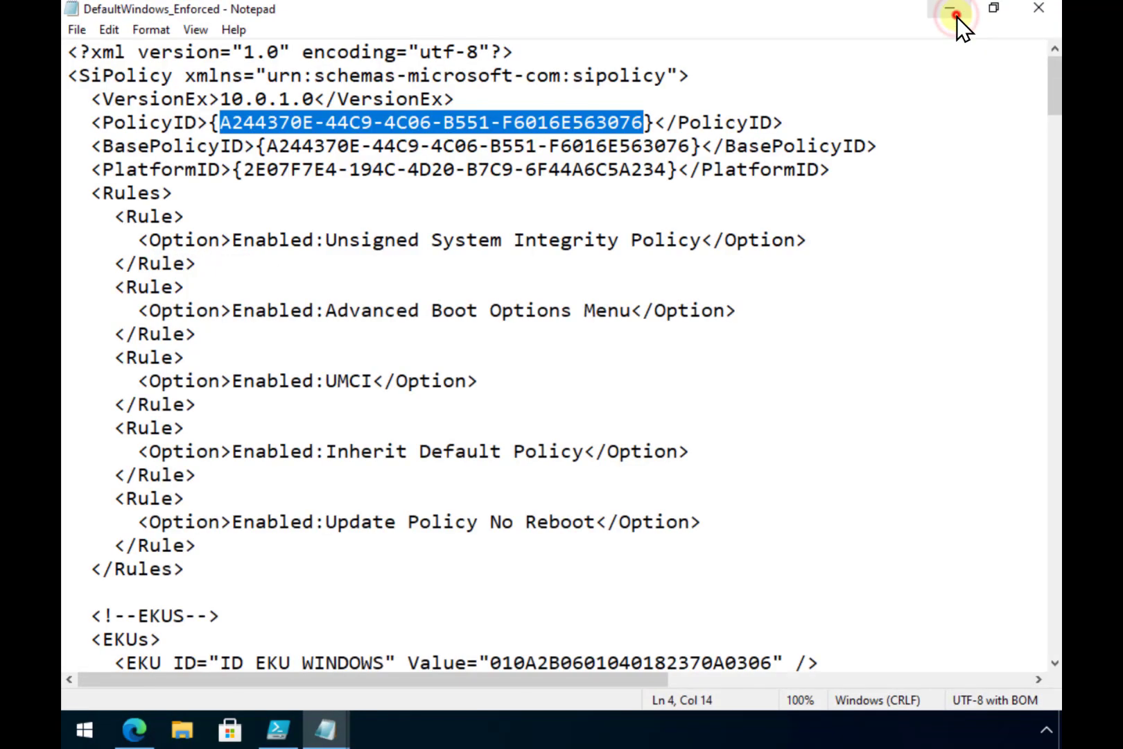
{"action": "left_click", "coordinate": [954, 12]}
{"action": "left_click", "coordinate": [957, 16]}
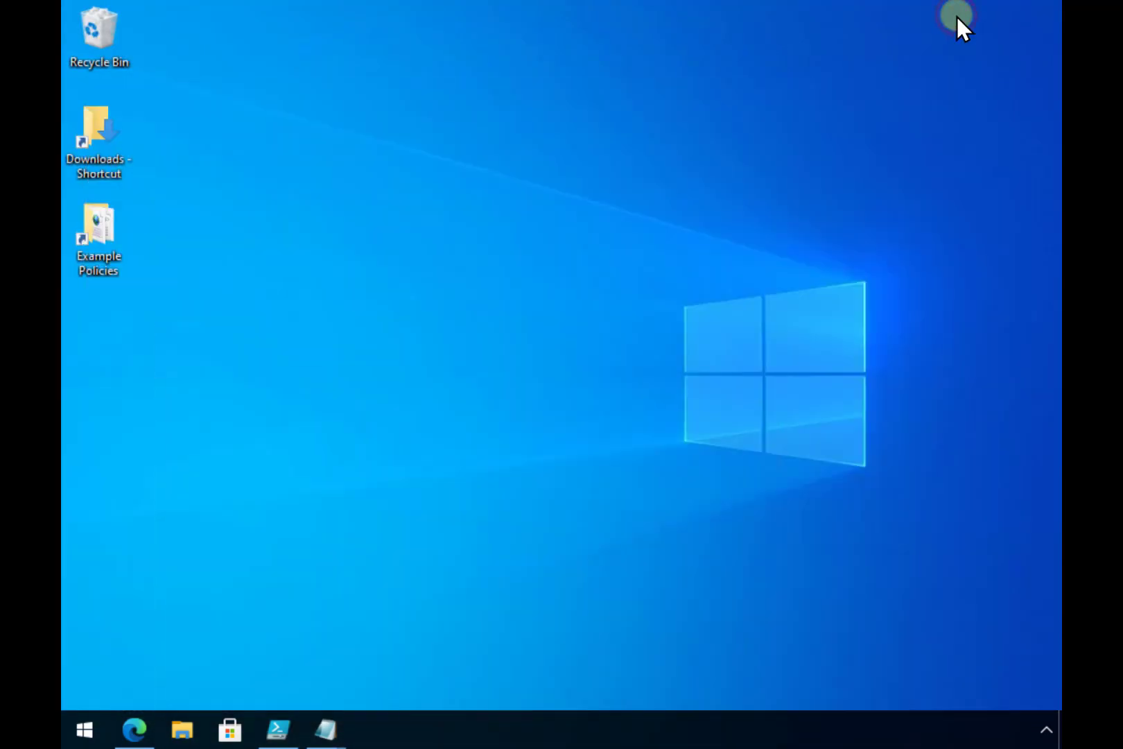
{"action": "left_click", "coordinate": [103, 142]}
{"action": "double_click", "coordinate": [103, 140]}
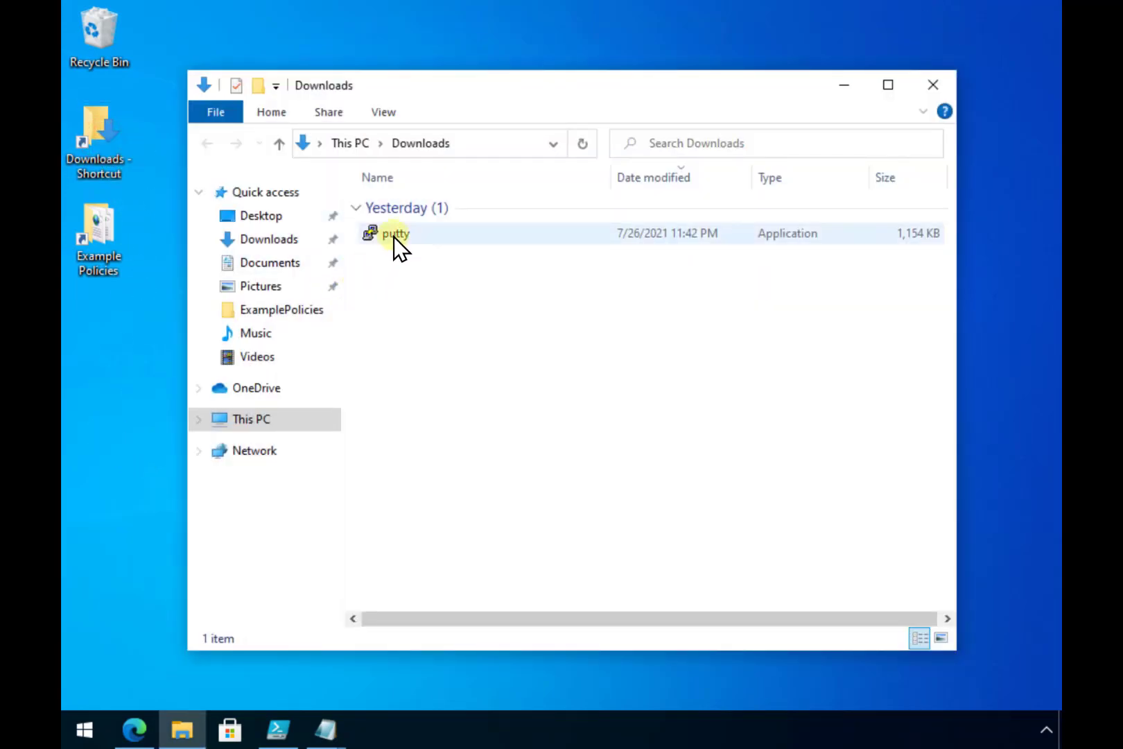
Run putty and dismiss the message showing WDAC blocked it.
{"action": "left_click", "coordinate": [393, 235]}
{"action": "double_click", "coordinate": [394, 235]}
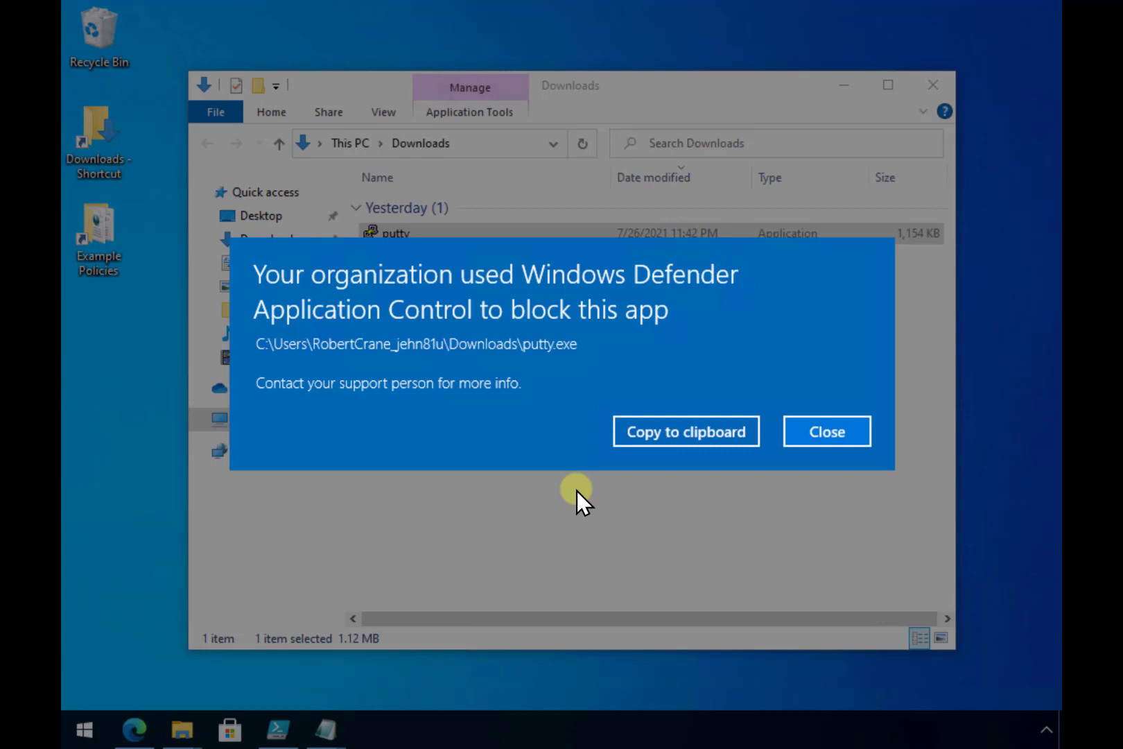
{"action": "left_click", "coordinate": [813, 429]}
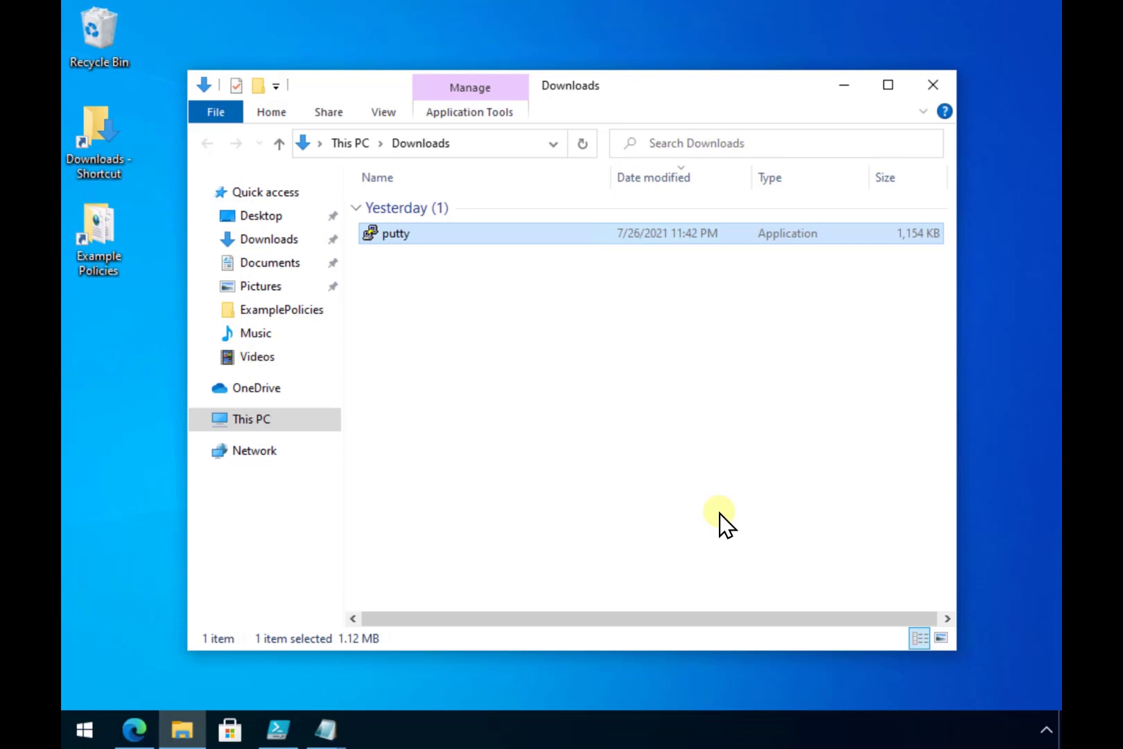
Check the enforced.bin conversion output in PowerShell ISE, then return to the WDAC profile showing Succeeded.
{"action": "left_click", "coordinate": [273, 735]}
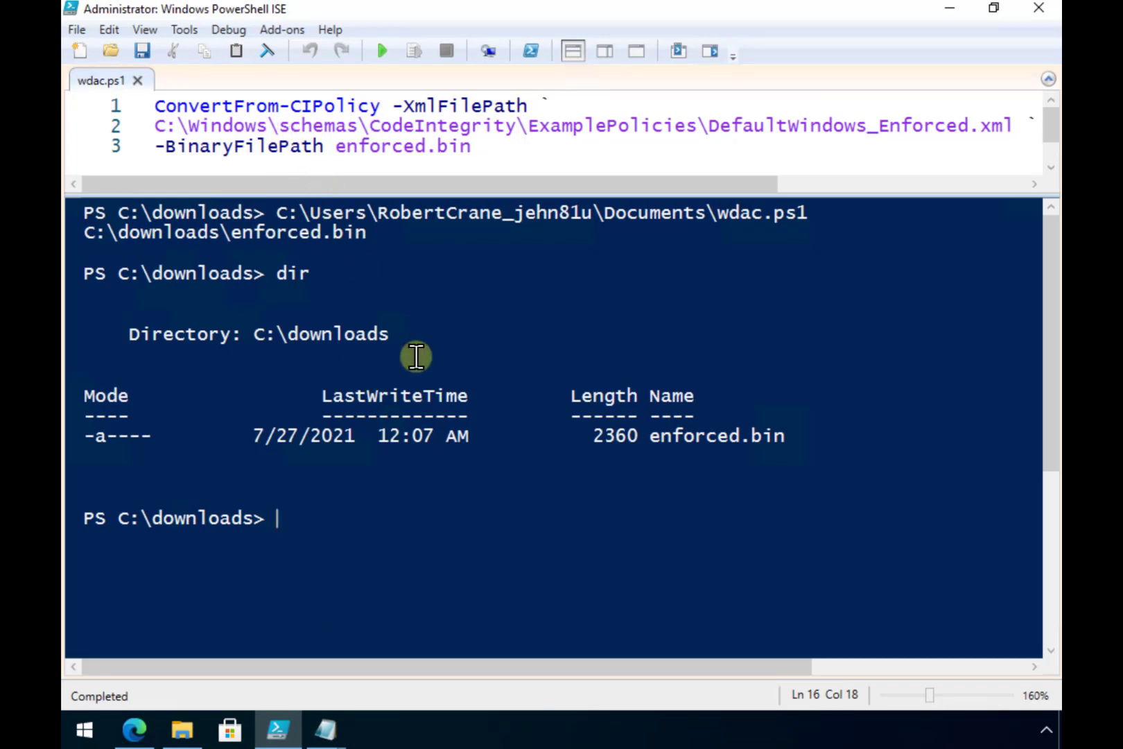
{"action": "left_click", "coordinate": [135, 742]}
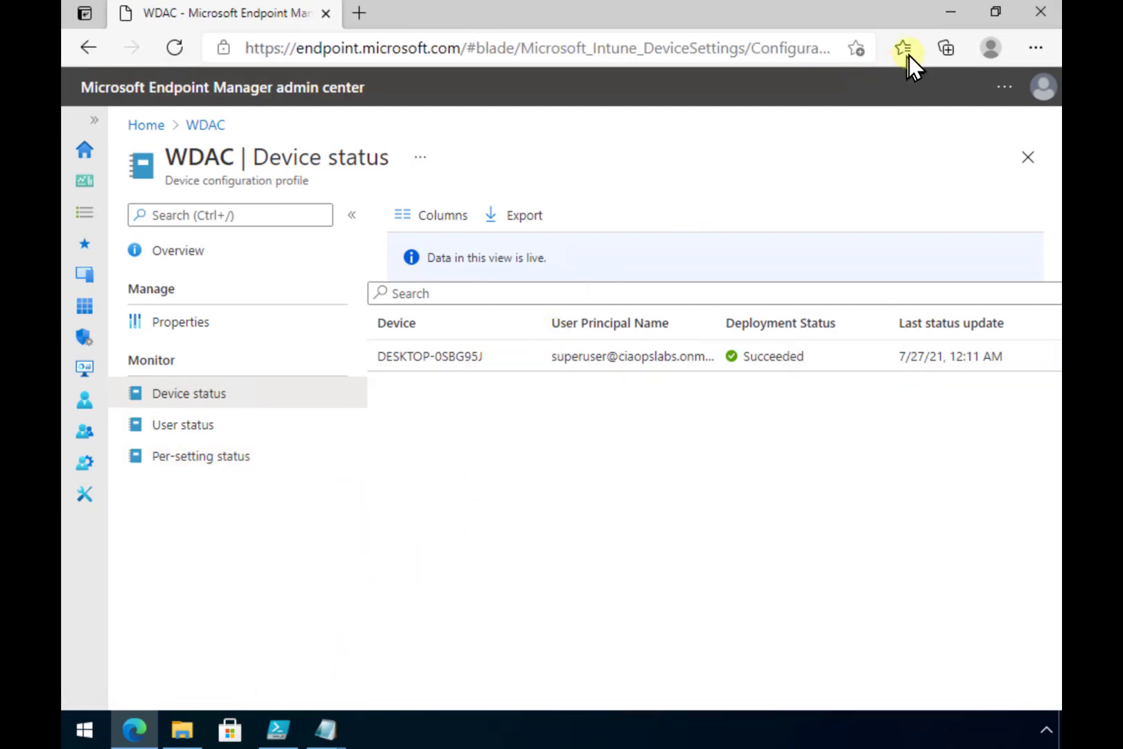
Relaunch putty from Downloads, confirm WDAC blocks it again, and minimize every window to the desktop.
{"action": "left_click", "coordinate": [951, 8]}
{"action": "left_click", "coordinate": [949, 7]}
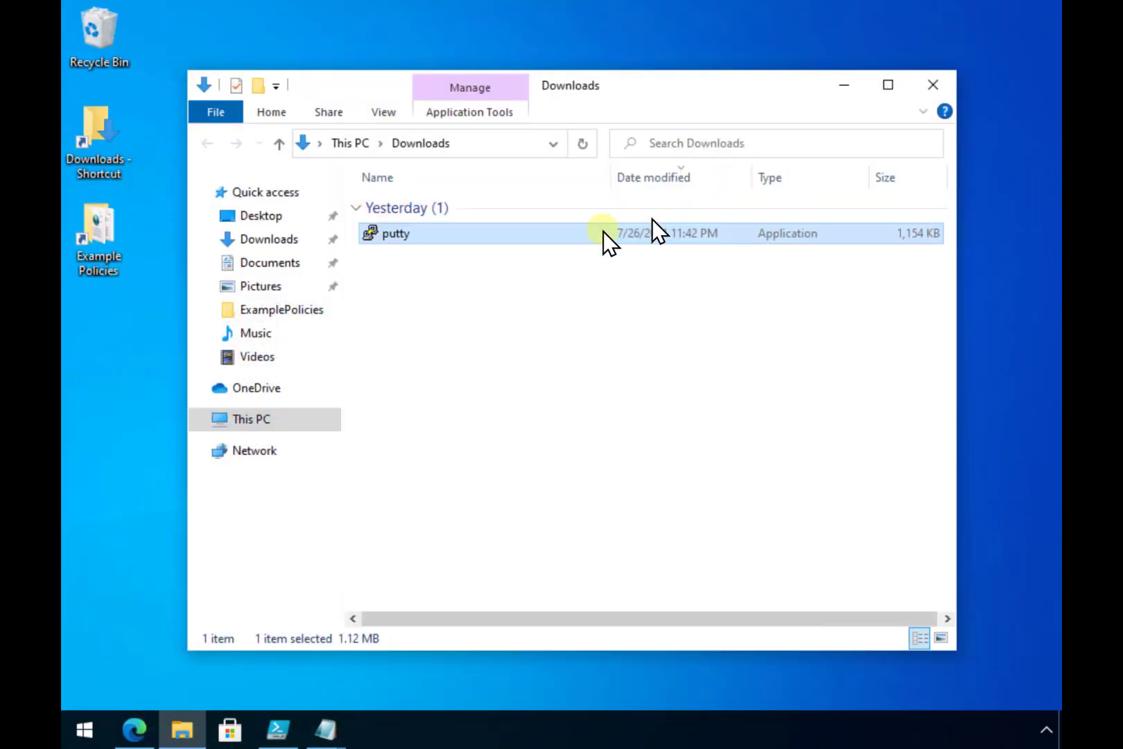
{"action": "double_click", "coordinate": [385, 240]}
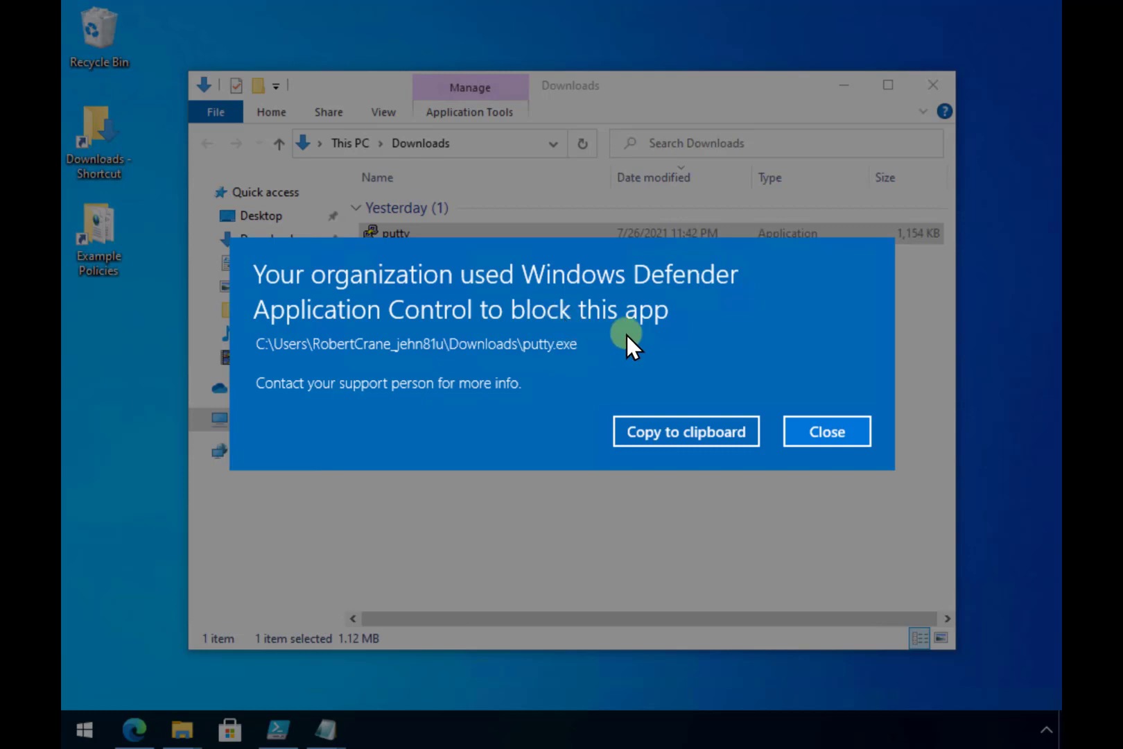
{"action": "left_click", "coordinate": [830, 434]}
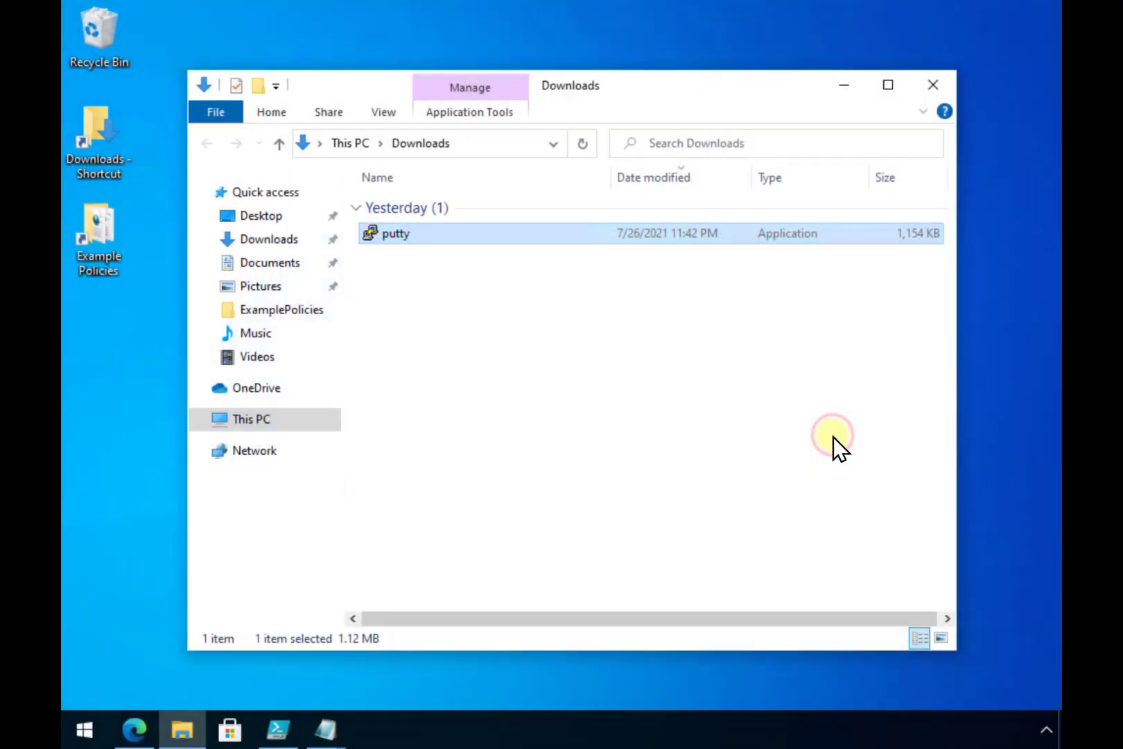
{"action": "left_click", "coordinate": [837, 91]}
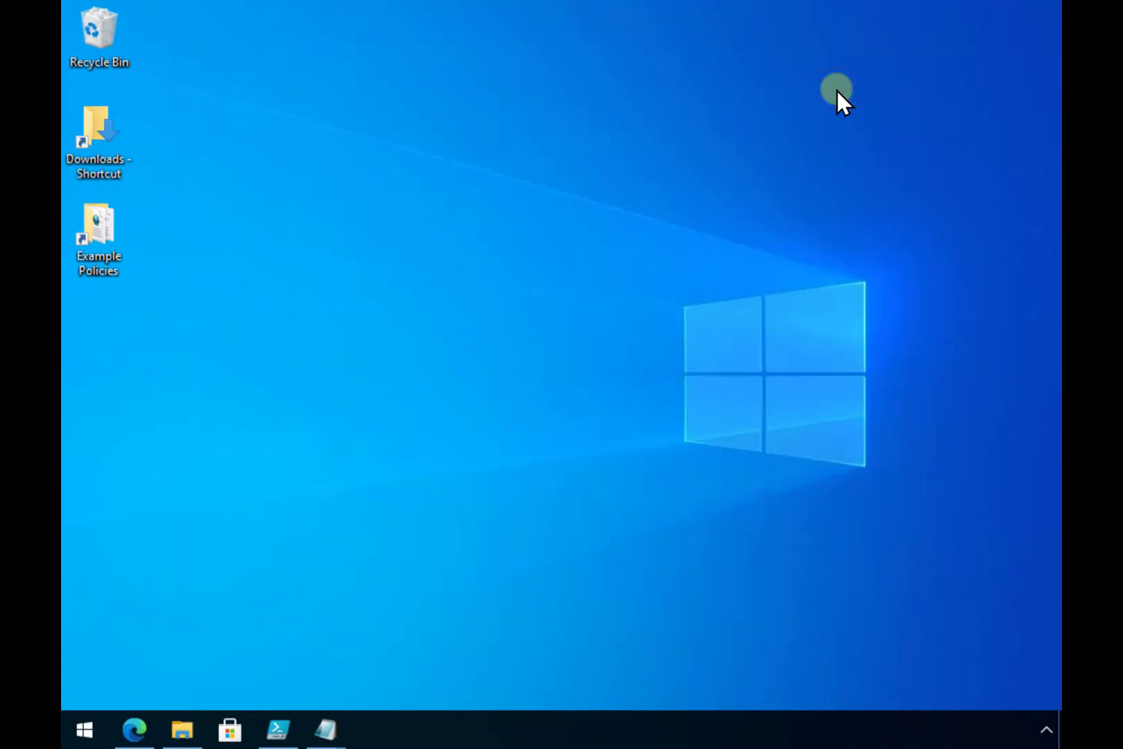